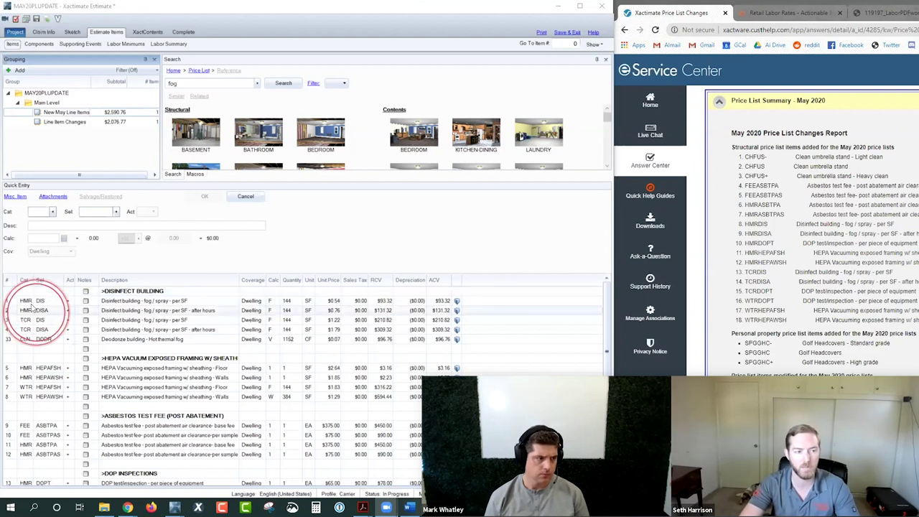
Step: Load the Disinfect building - fog / spray - per SF line item to view its details
click(7, 300)
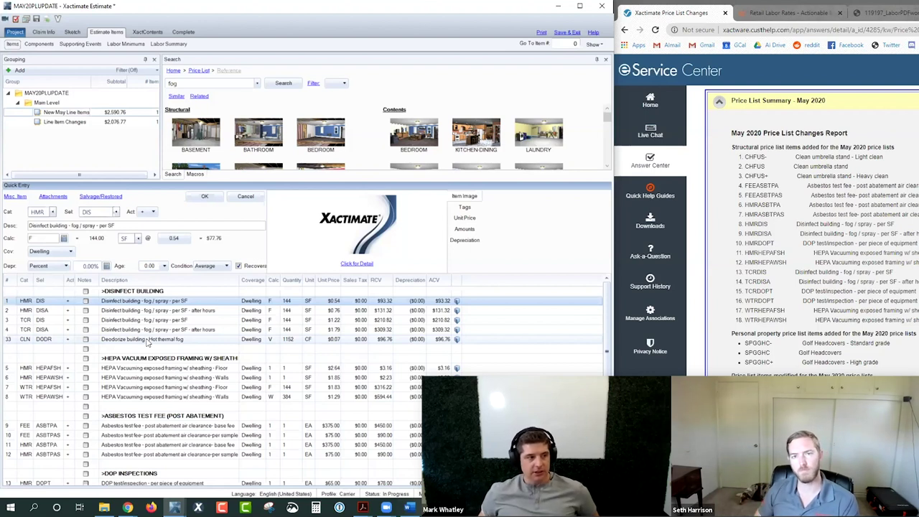
Step: Review the Deodorize building hot thermal fog item, then select the four Disinfect building fog lines
click(12, 342)
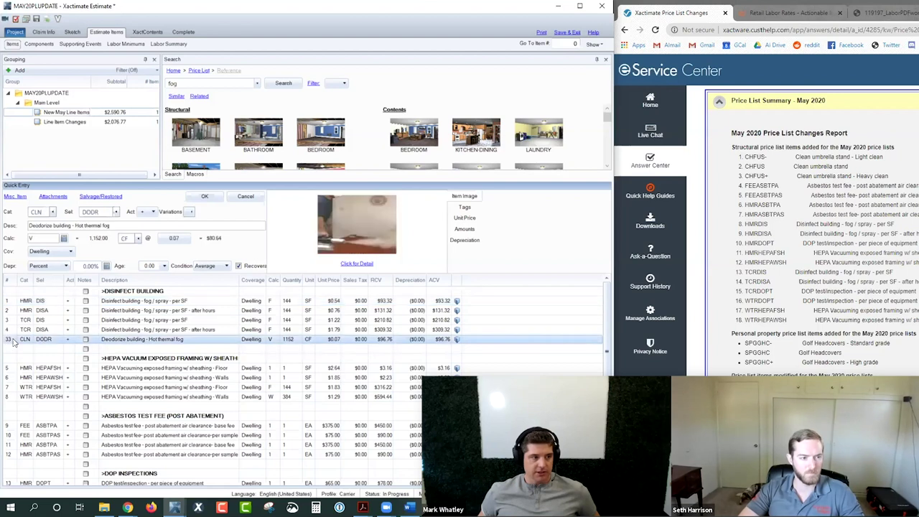
click(265, 344)
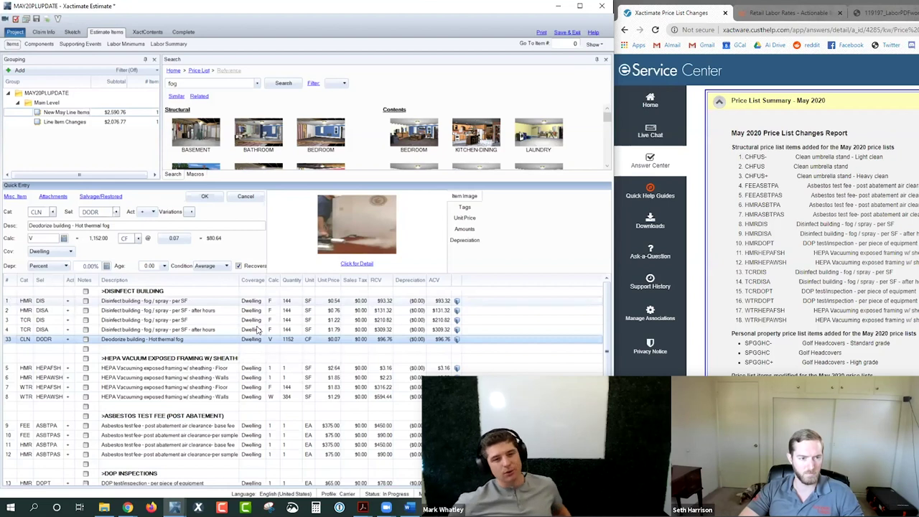
click(275, 344)
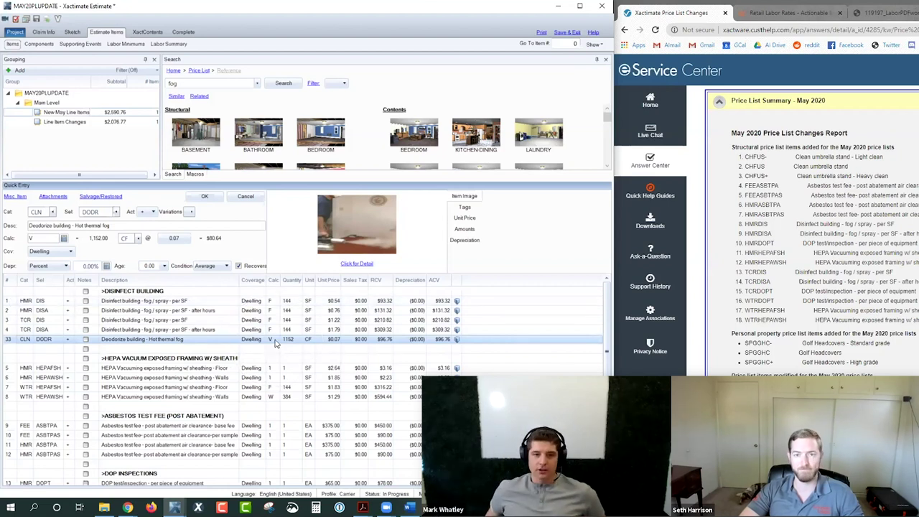
drag(7, 331, 8, 301)
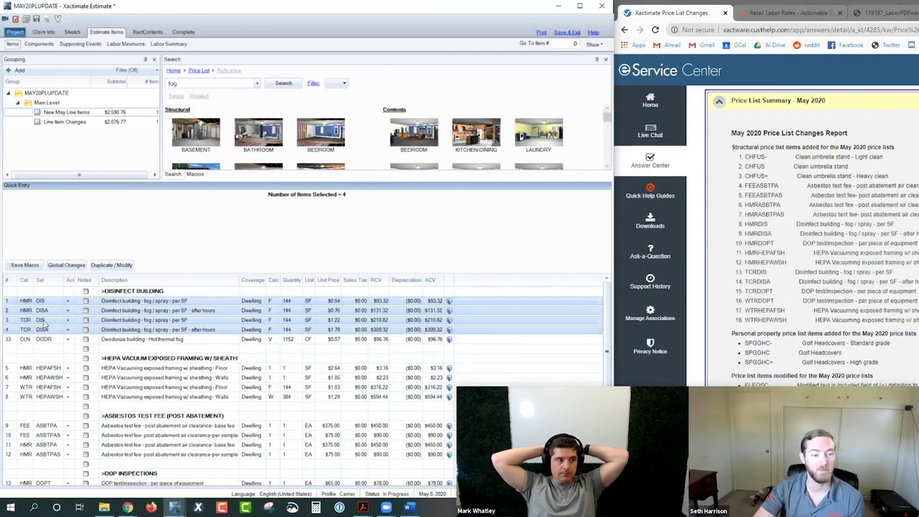
Step: Clear the four-item selection so no line item is loaded in Quick Entry
click(30, 358)
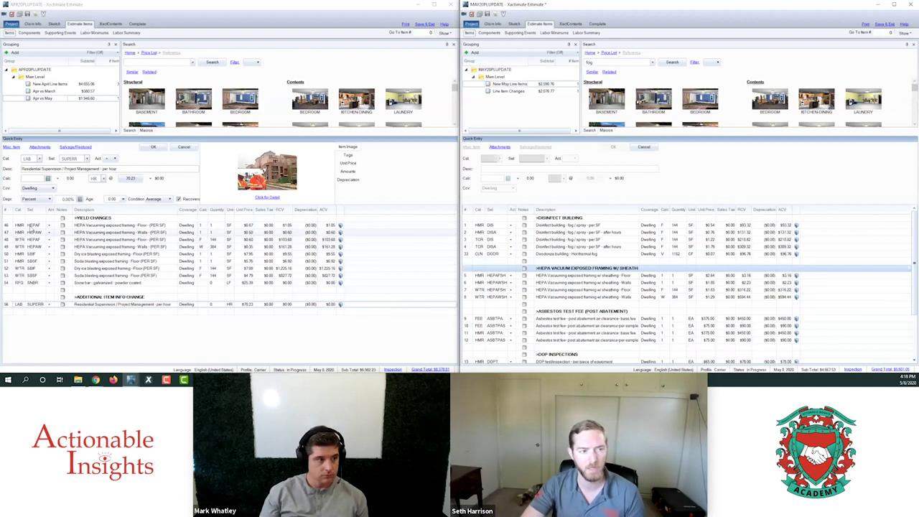
Step: Compare April's HEPA Vacuuming Floor item with May's sheathing Floor version at $2.64 per SF
click(9, 227)
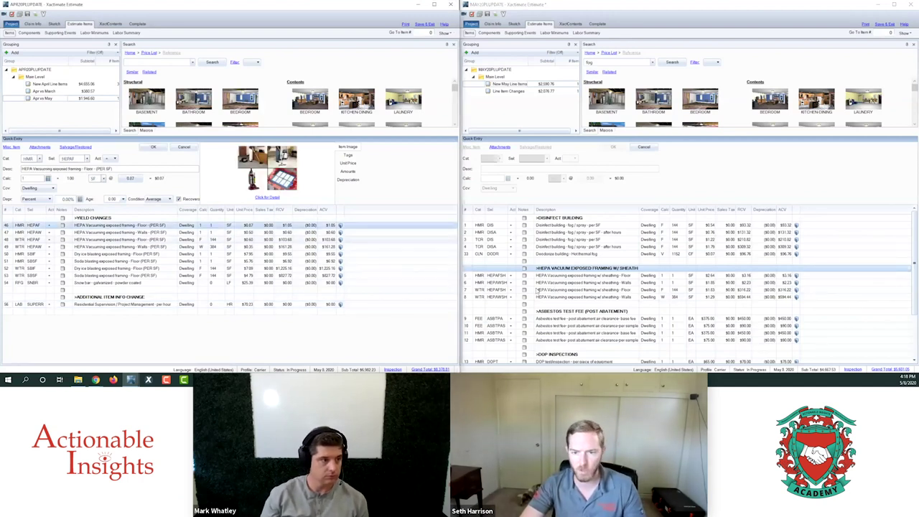
click(468, 276)
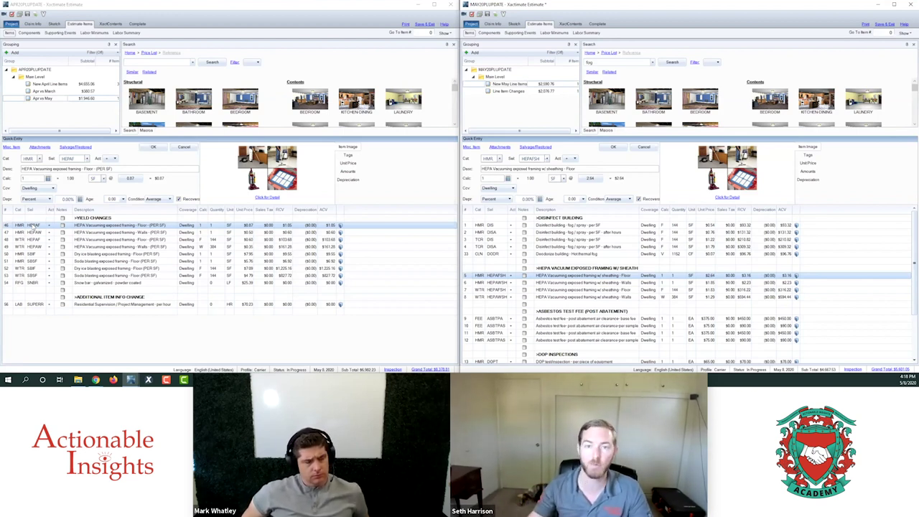
click(500, 280)
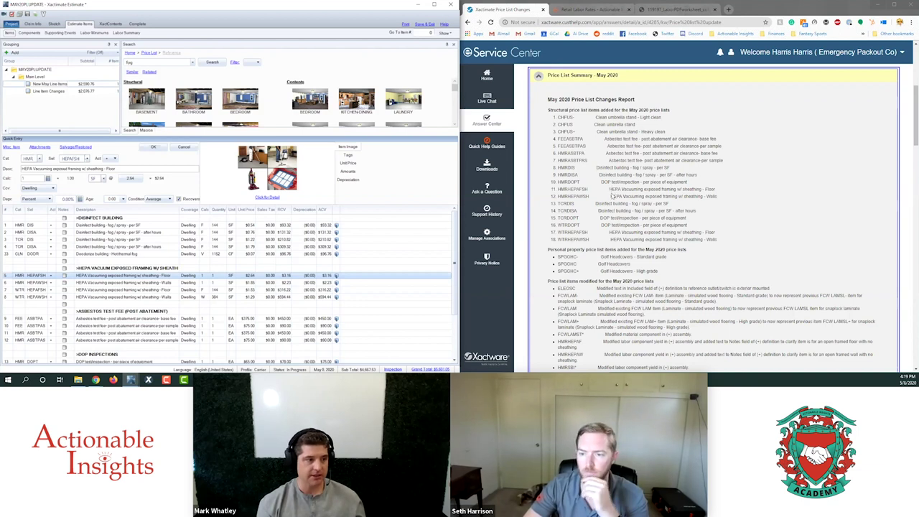
Step: Scroll the May 2020 Price List Summary down to the modified and deleted items sections
scroll(612, 196, down, 1)
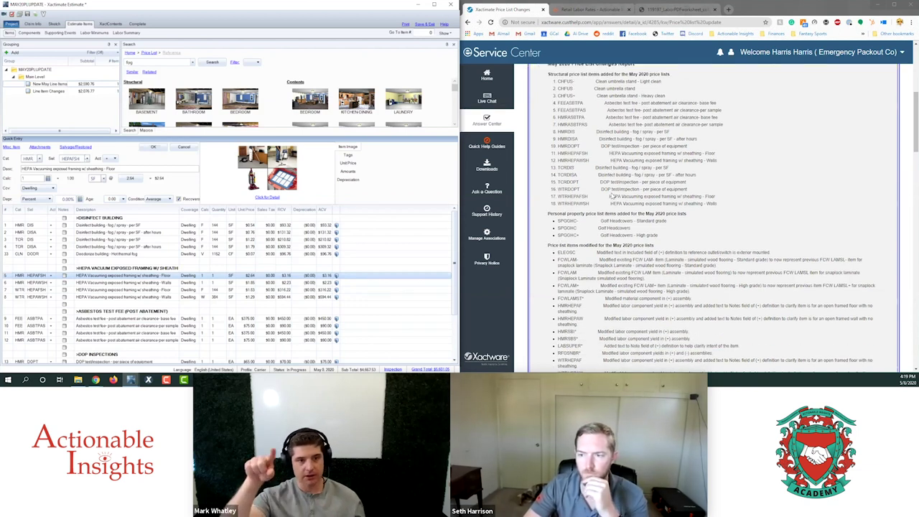
scroll(612, 195, down, 1)
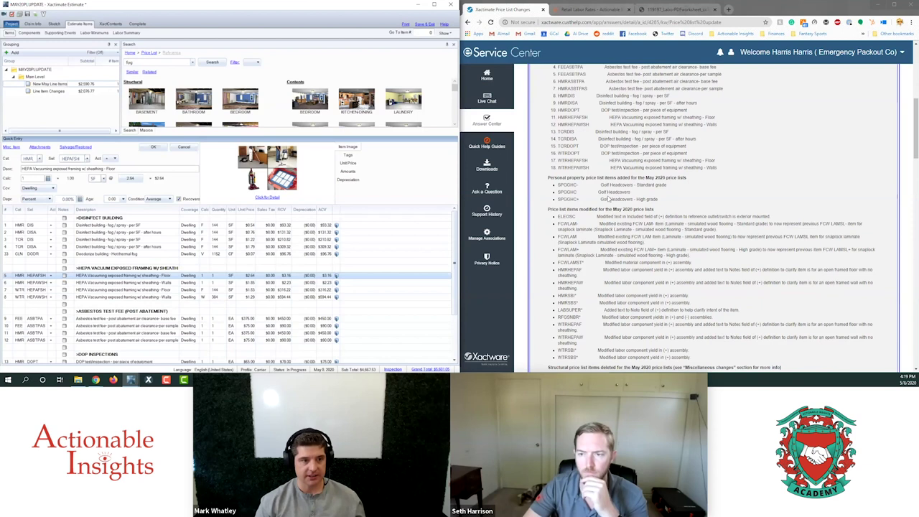
scroll(611, 198, down, 1)
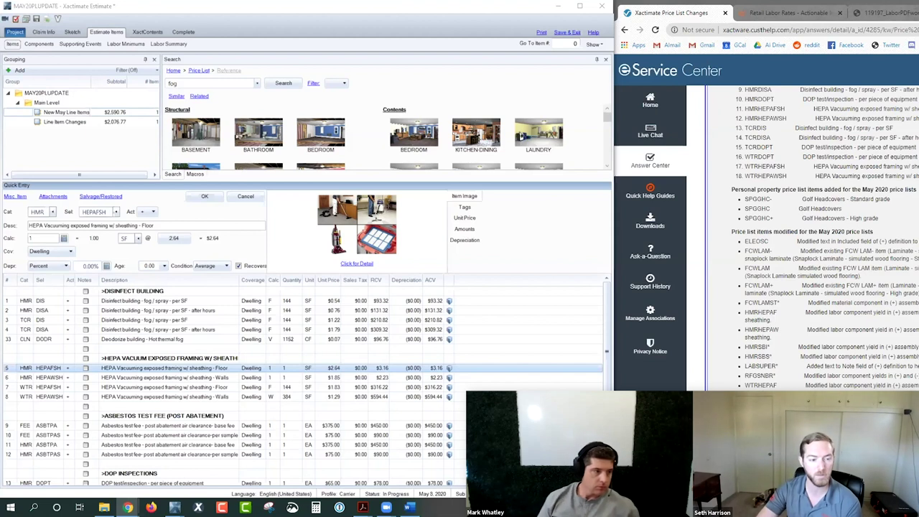
Step: Load the FEE ASBTPA asbestos post-abatement air clearance base fee item, priced at $375.00 EA
scroll(97, 424, down, 1)
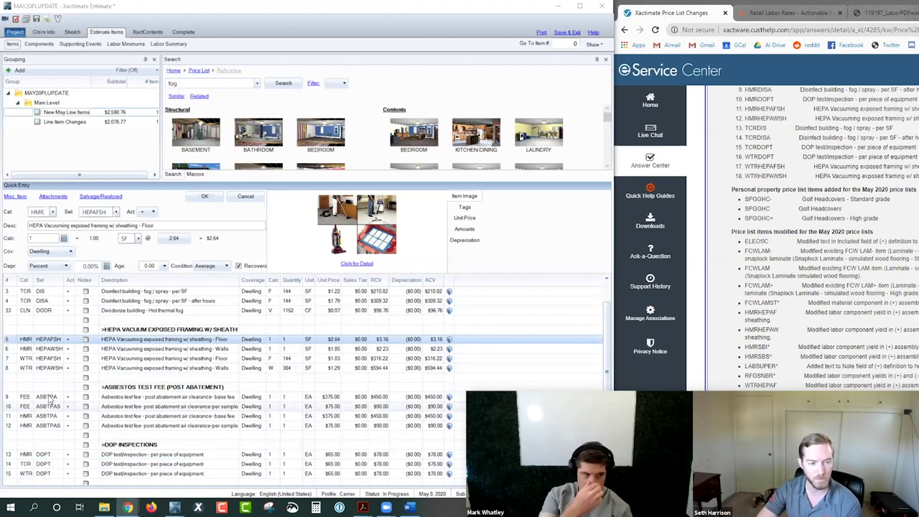
click(15, 388)
scroll(14, 387, down, 1)
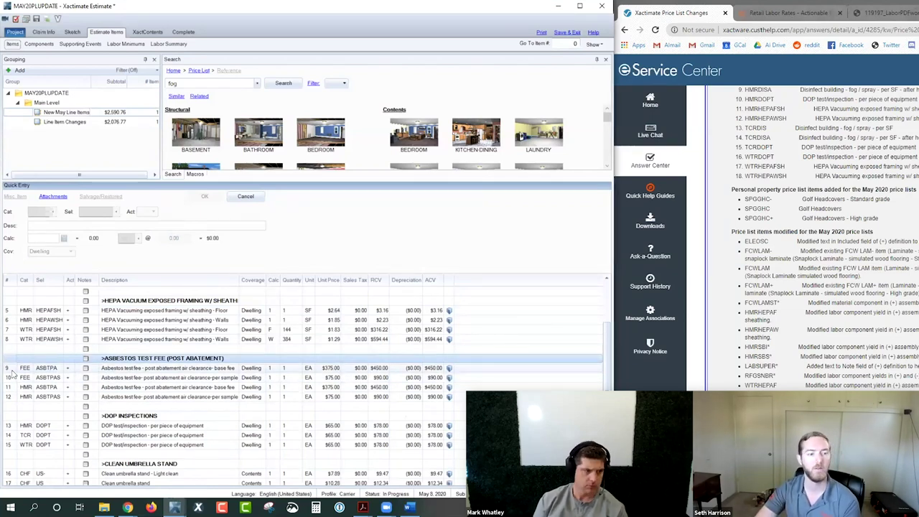
click(12, 369)
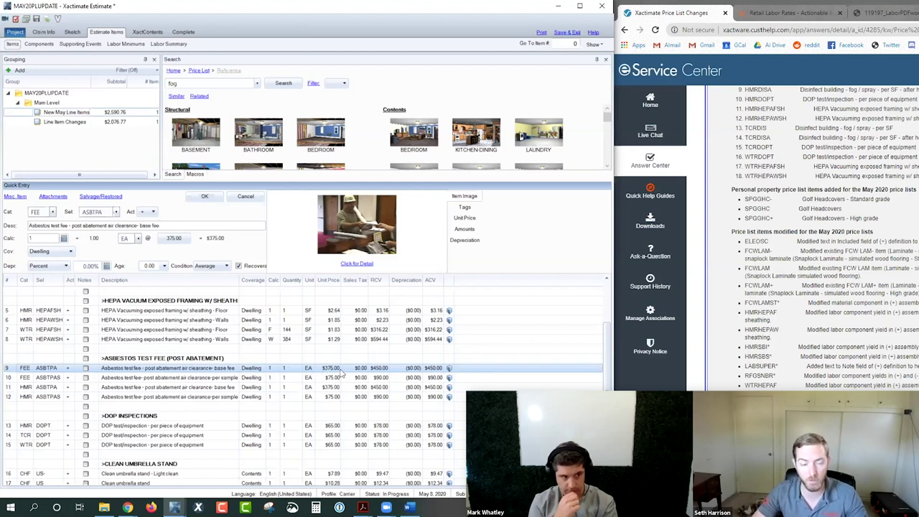
Step: Deselect the asbestos test fee item, leaving the Quick Entry form empty
click(343, 371)
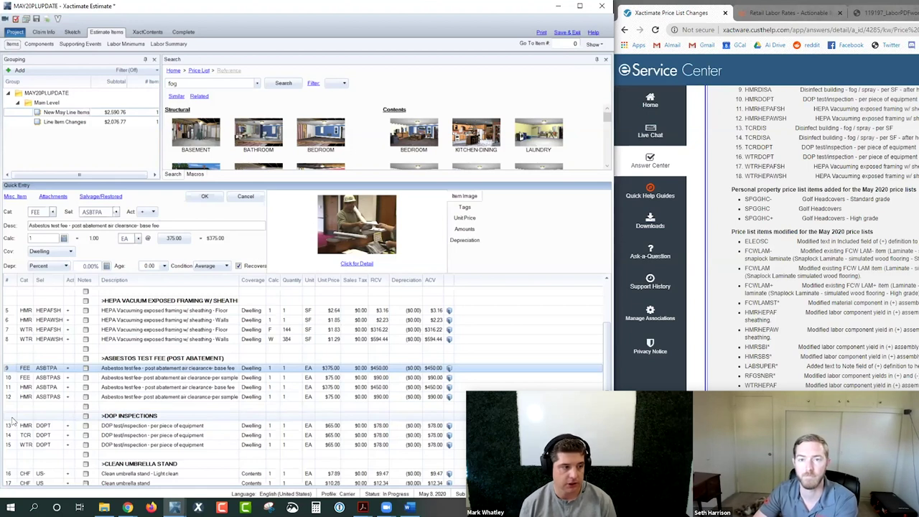
click(13, 422)
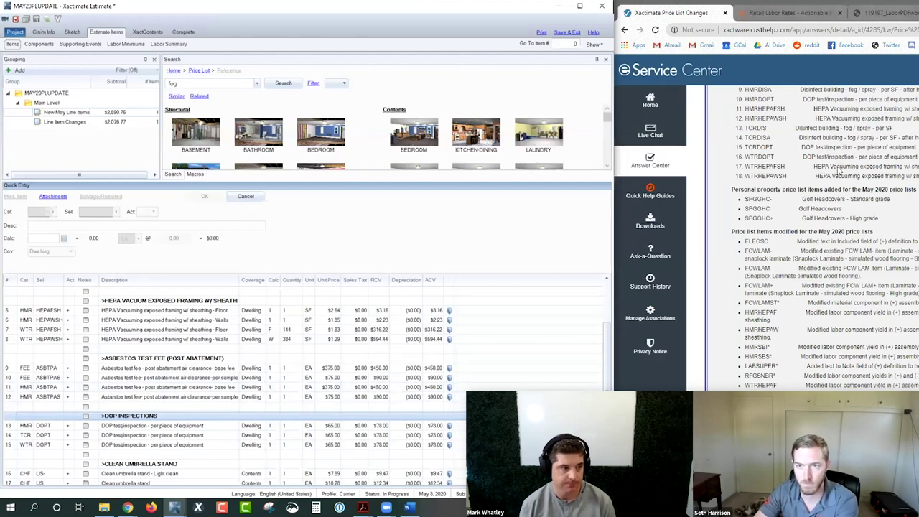
Step: Load the HMR DOPT DOP test/inspection item at $65.00 EA and read its Item Information definition
scroll(179, 410, down, 1)
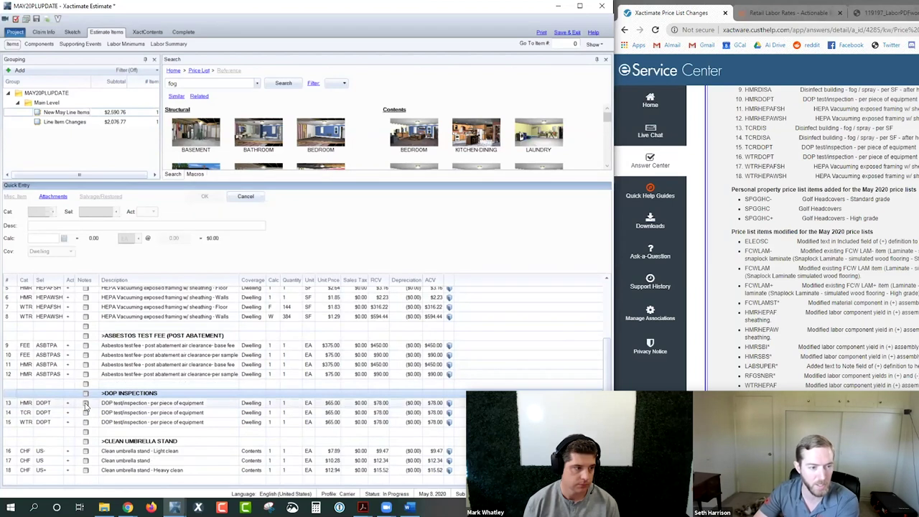
click(19, 404)
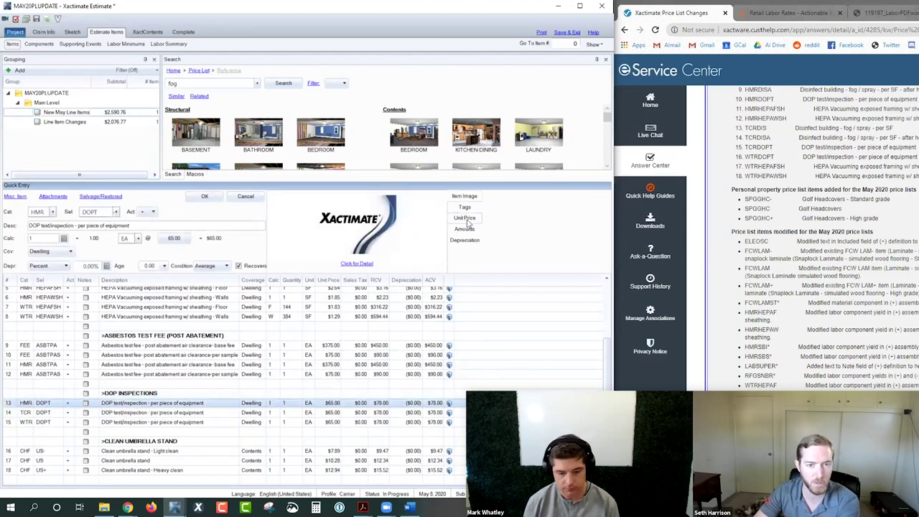
click(449, 403)
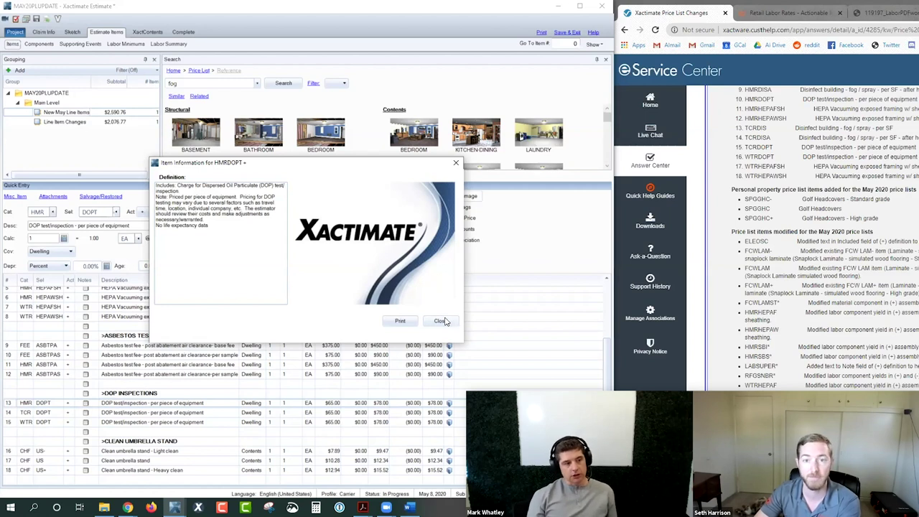
click(440, 321)
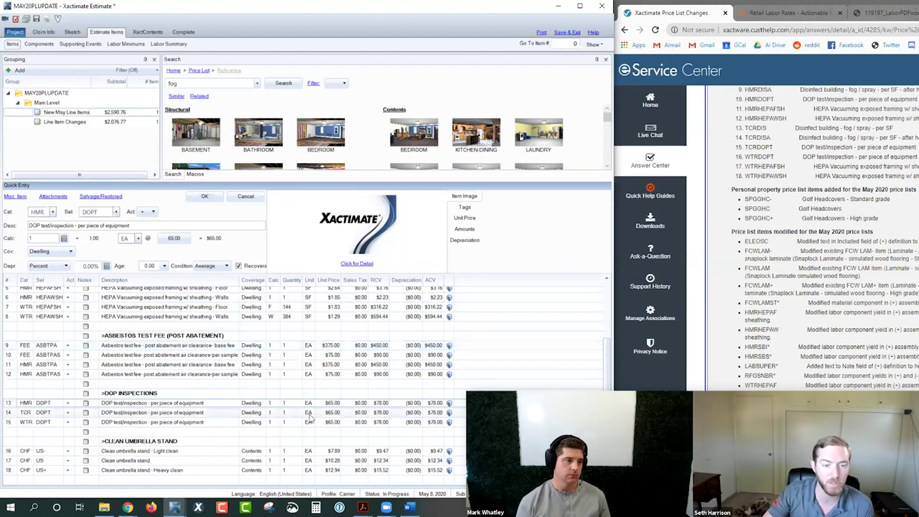
key(ctrl)
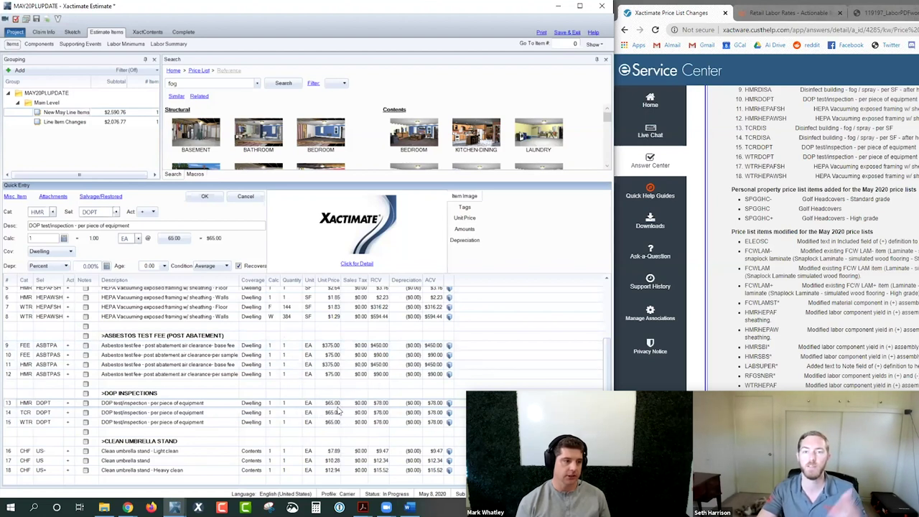
click(31, 443)
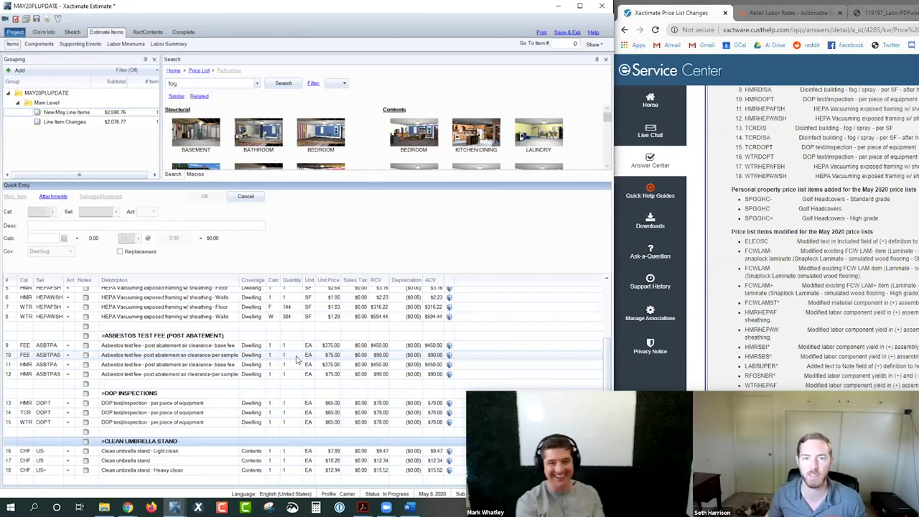
scroll(132, 394, up, 2)
scroll(132, 394, down, 2)
scroll(227, 323, up, 3)
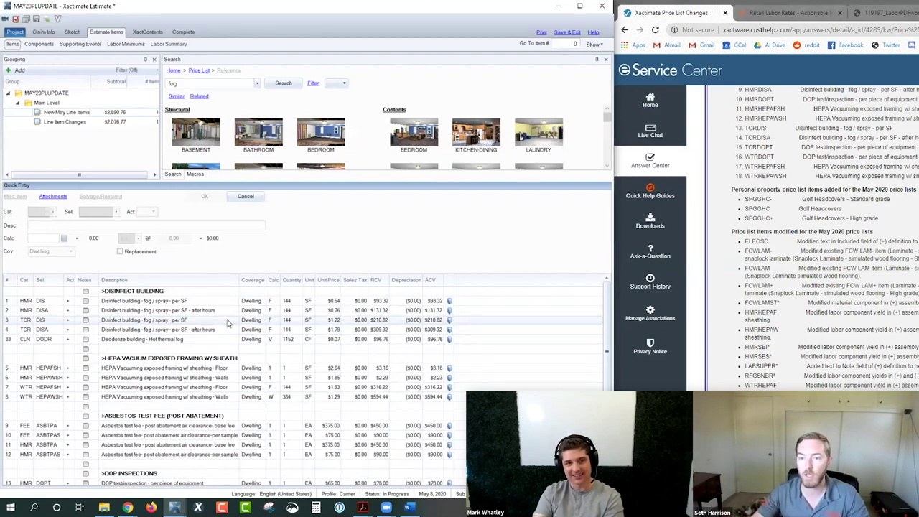
click(799, 226)
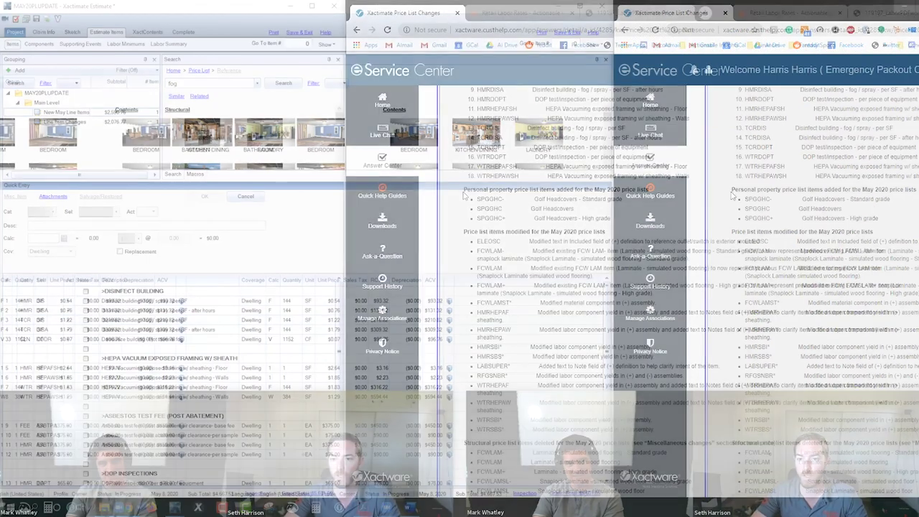
Step: Highlight the added Golf Headcover items, then scroll to modified items such as ELEOSC, FCWLAM and HMRHEPAF
drag(732, 189, 880, 221)
drag(613, 221, 619, 221)
click(626, 223)
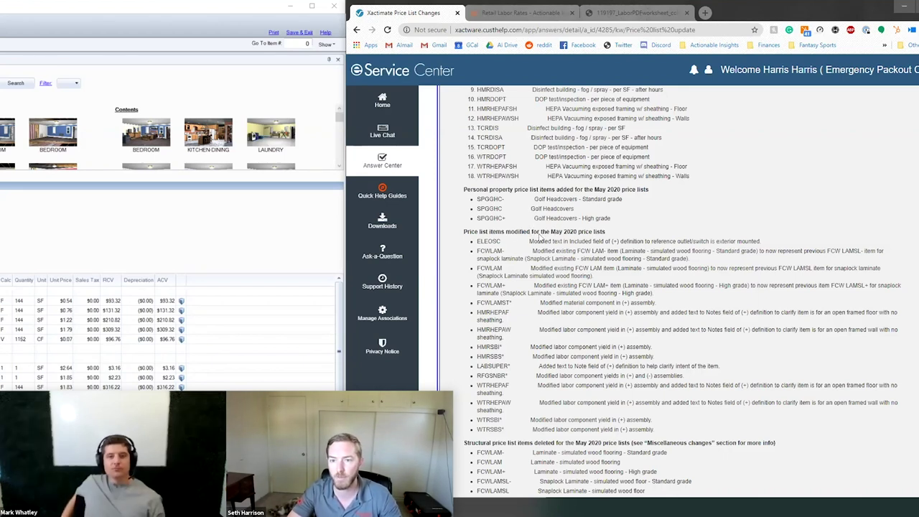
scroll(557, 231, down, 1)
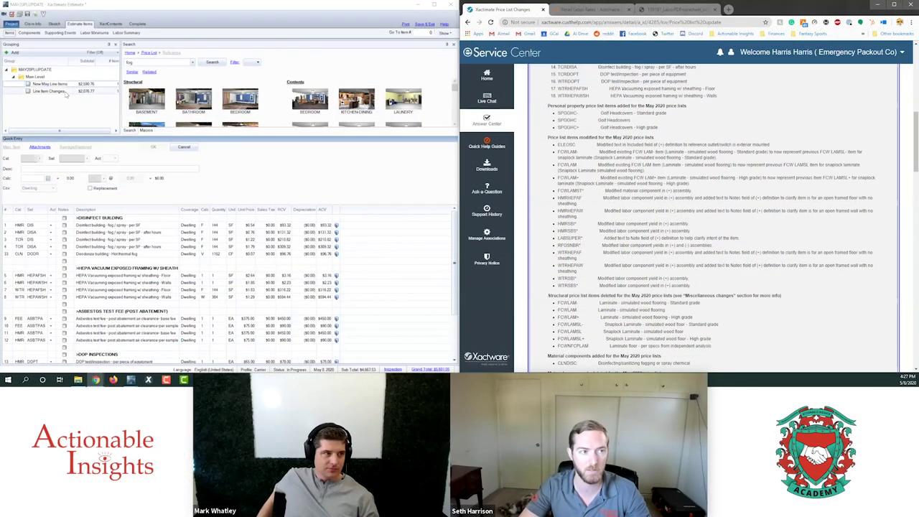
Step: Show APR20PLUPDATE's Apr vs May line item changes on the left half, beside the Chrome changes page
click(66, 94)
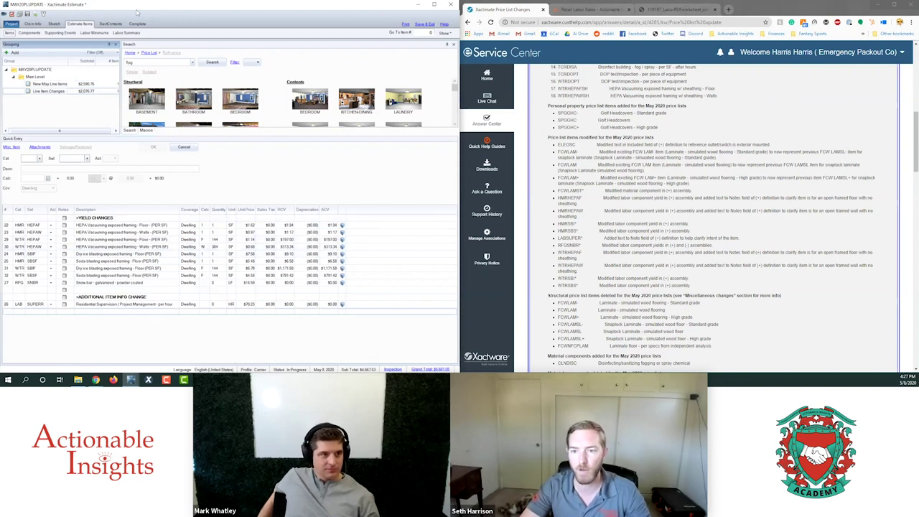
key(super+Right)
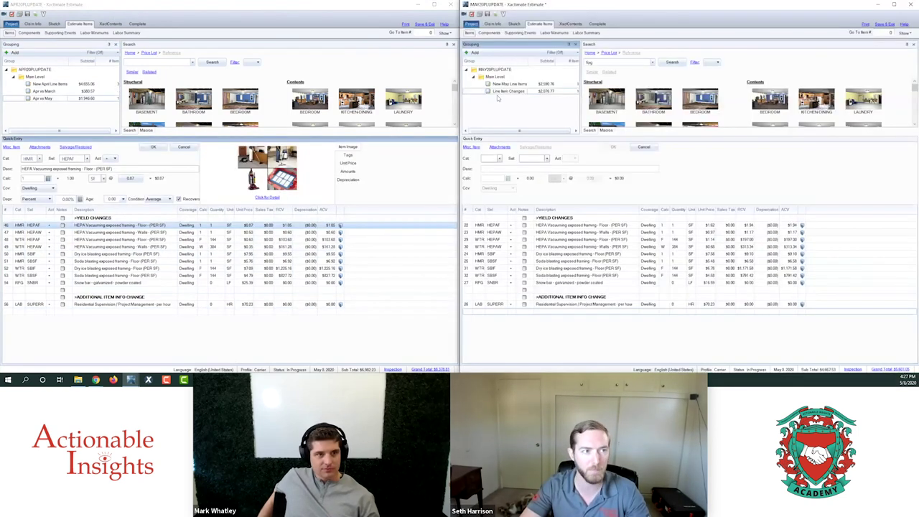
click(42, 98)
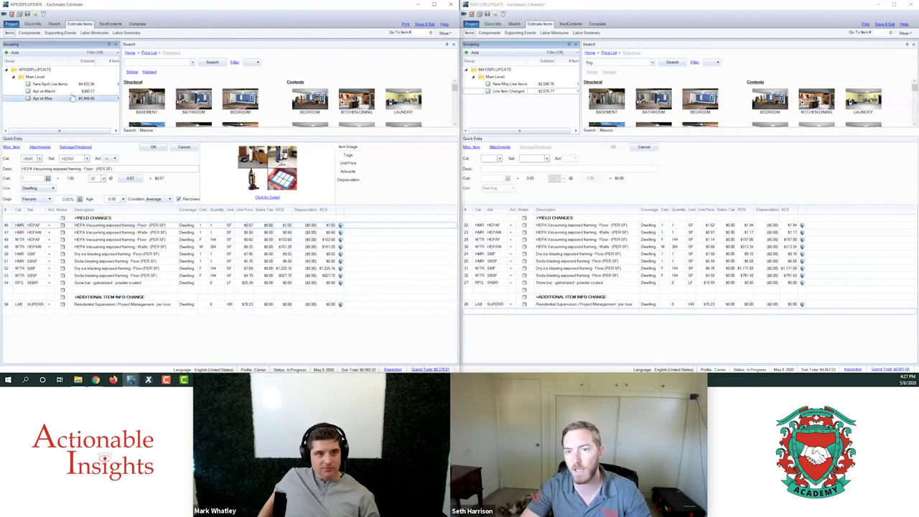
click(538, 85)
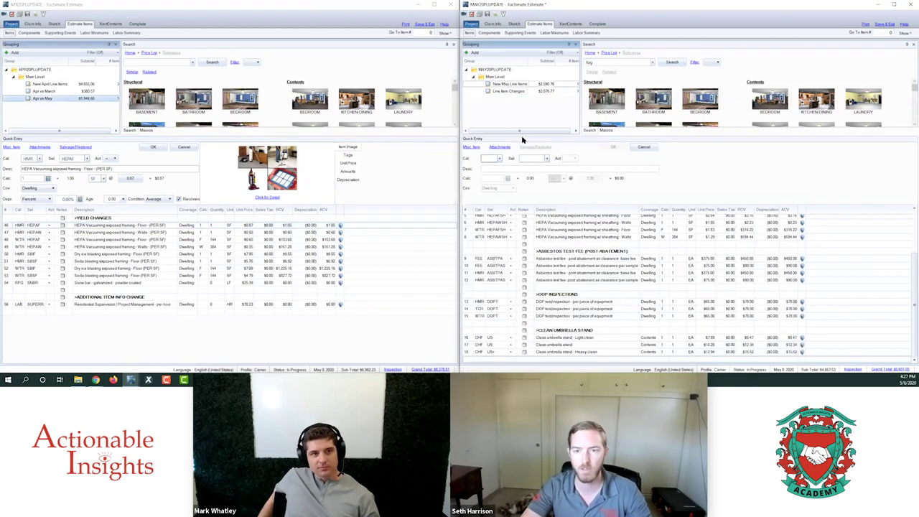
click(528, 92)
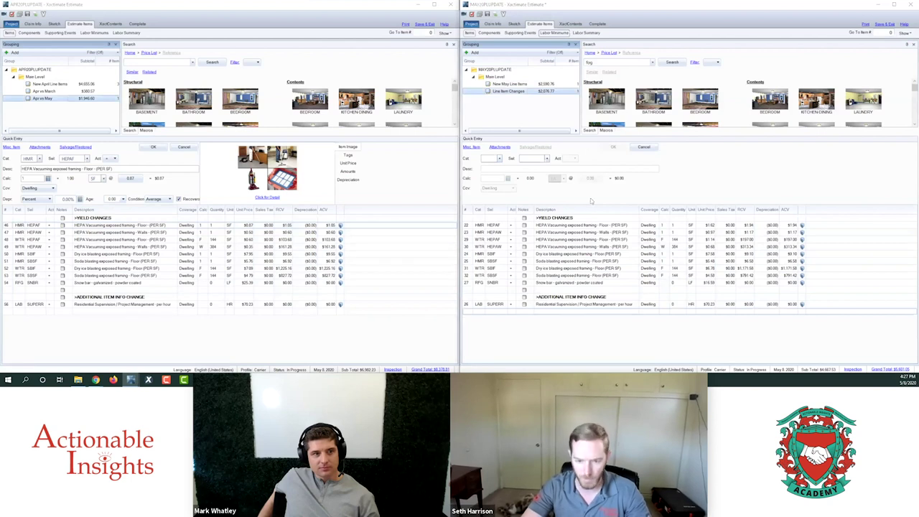
key(alt+Tab)
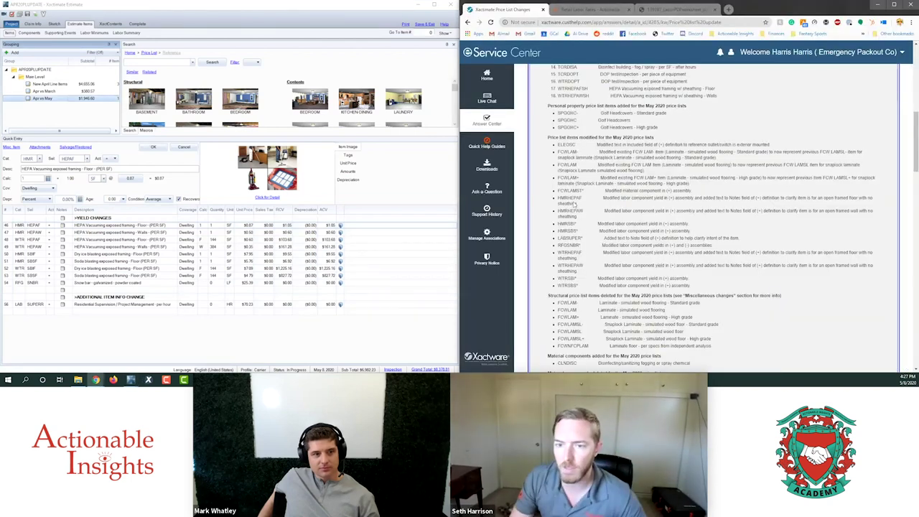
Step: Highlight the HMRHEPAF and WTRHEPAF change entries, then minimize Chrome to show the May estimate
drag(561, 196, 578, 205)
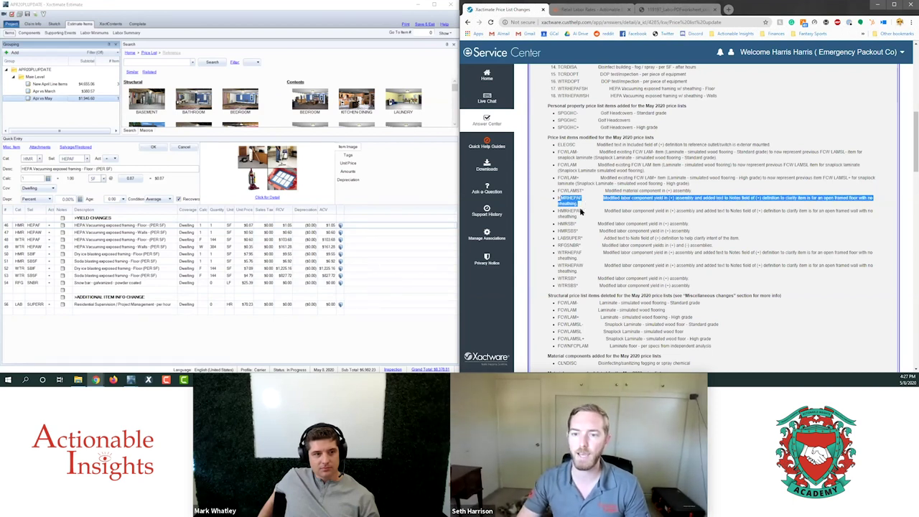
drag(560, 254, 580, 253)
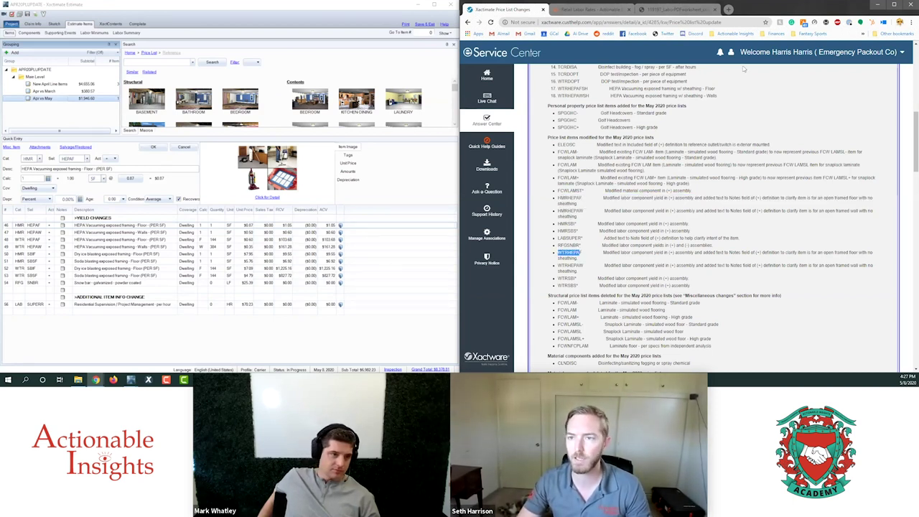
click(876, 5)
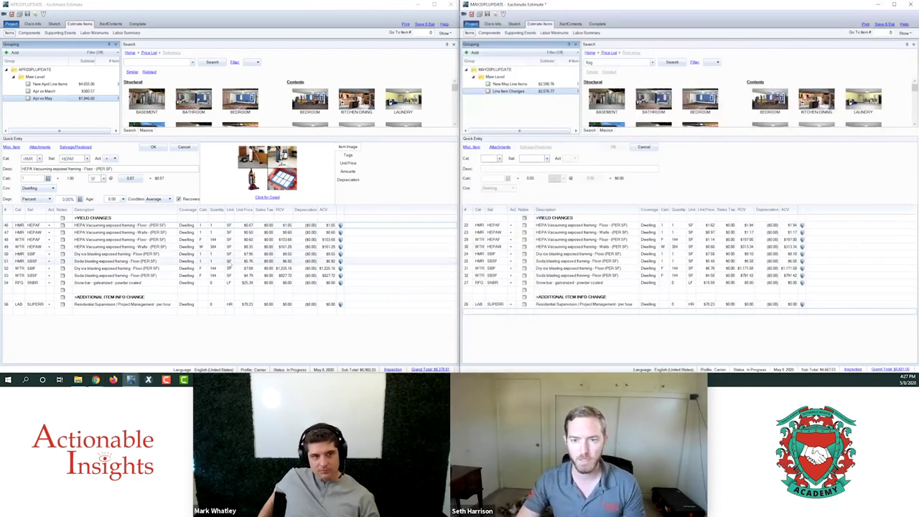
Step: Arrange the MAR20, APR20 and MAY20PLUPDATE estimates, snapping MAR20PLUPDATE to the left half
click(196, 6)
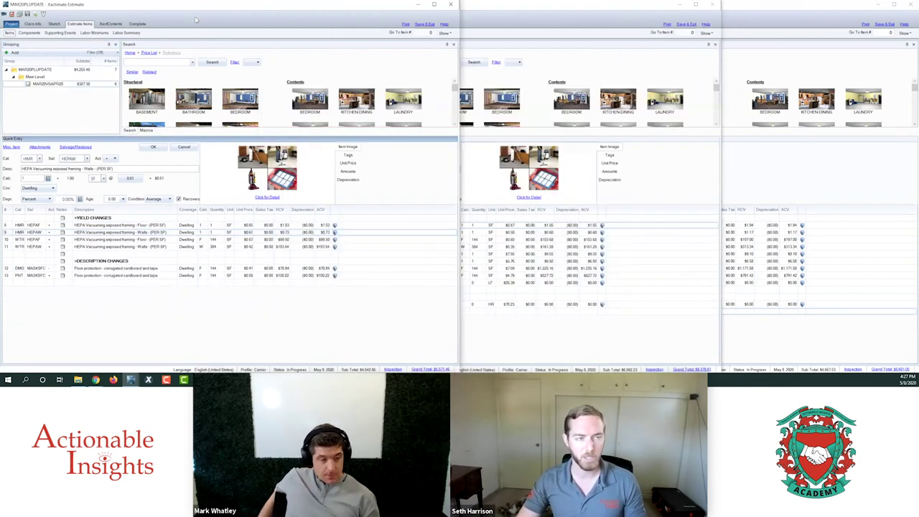
click(196, 19)
click(537, 8)
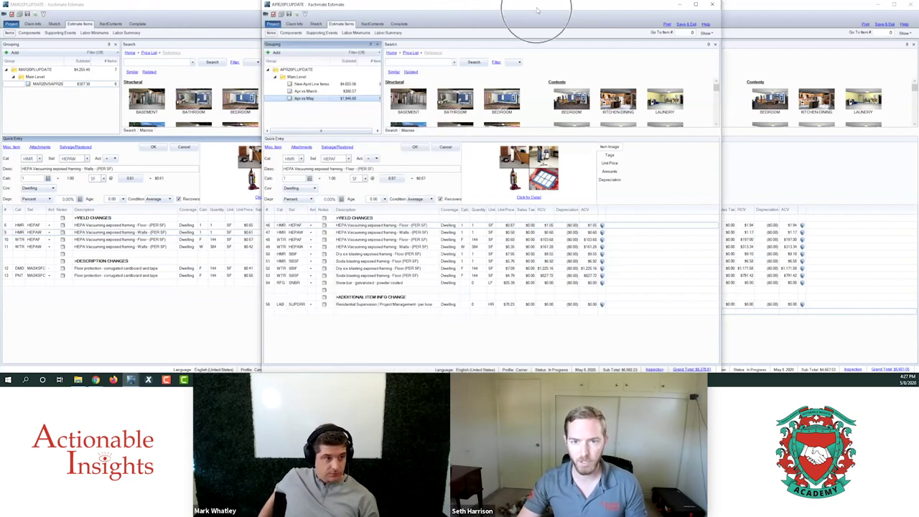
click(805, 12)
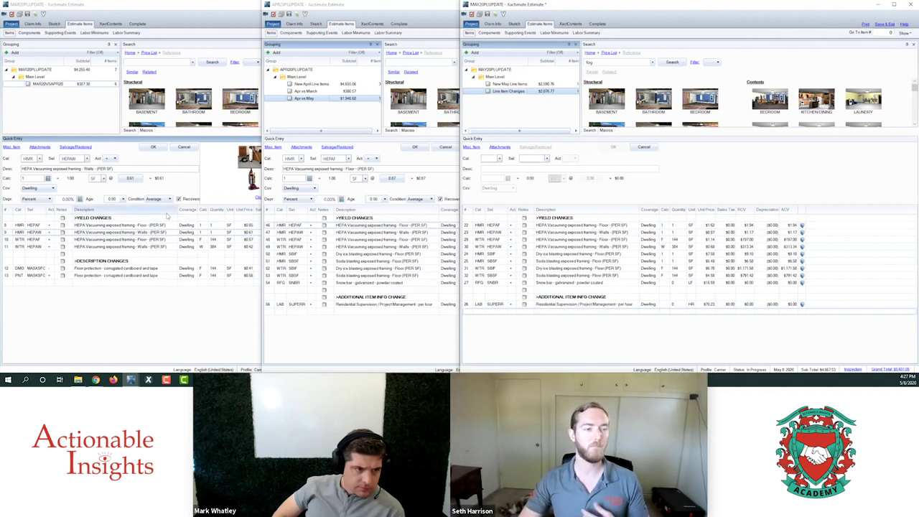
key(super+Left)
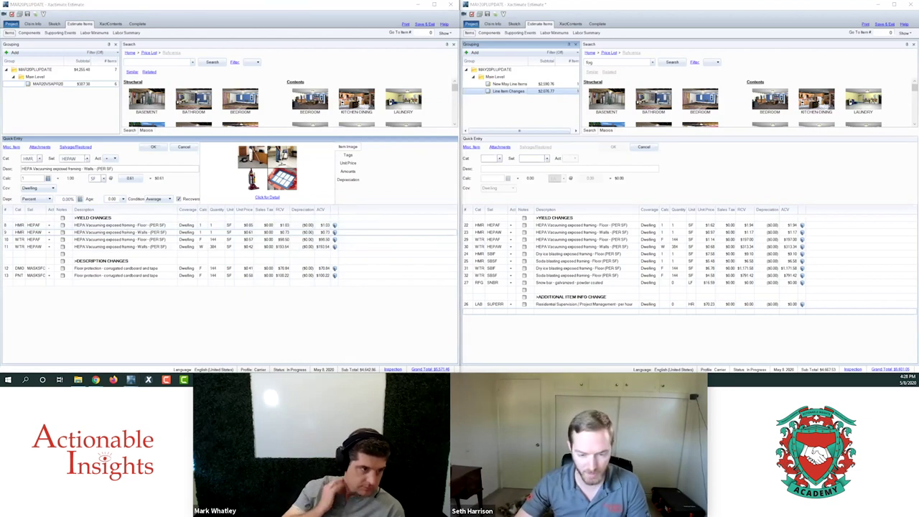
key(alt+Tab)
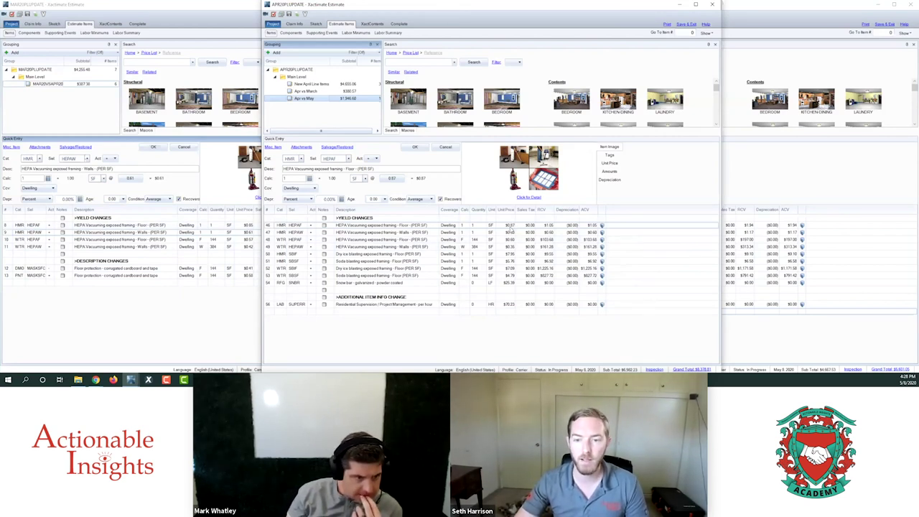
click(797, 176)
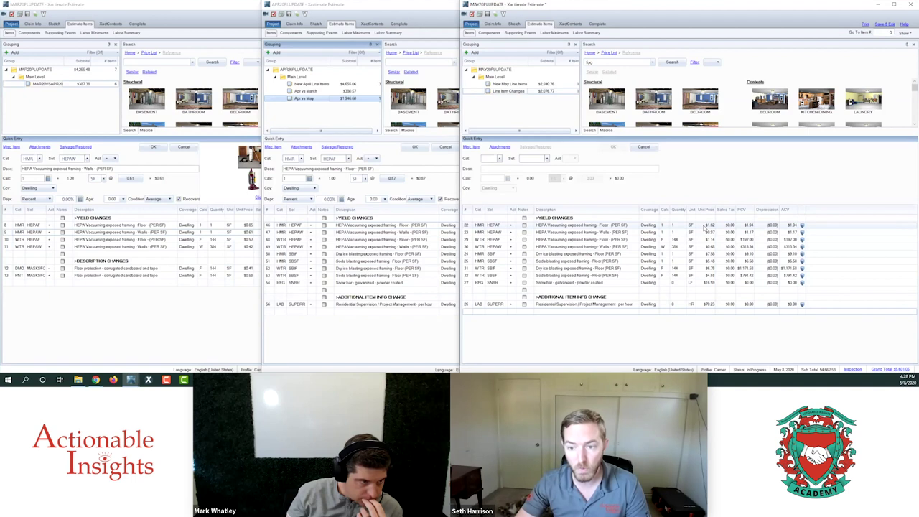
click(211, 306)
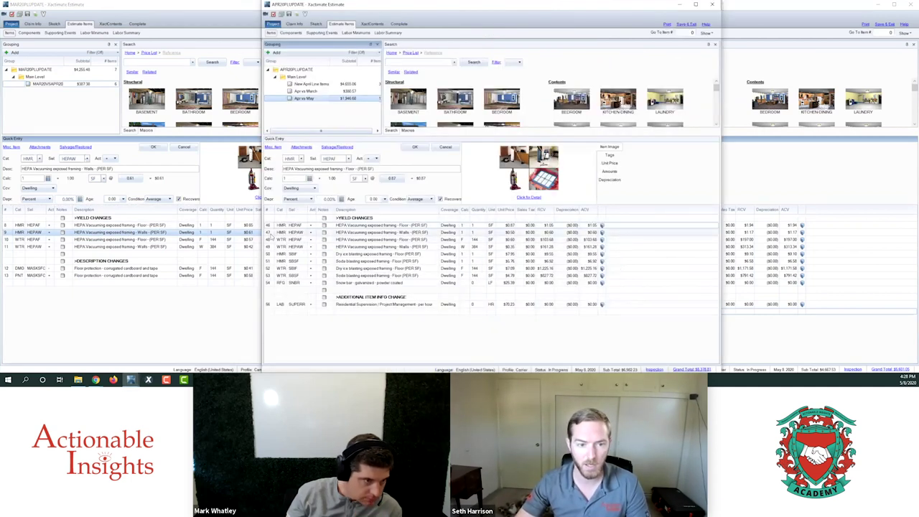
Step: Load the HMR HEPAW walls item (row 23) in the May estimate, beside April's
click(272, 235)
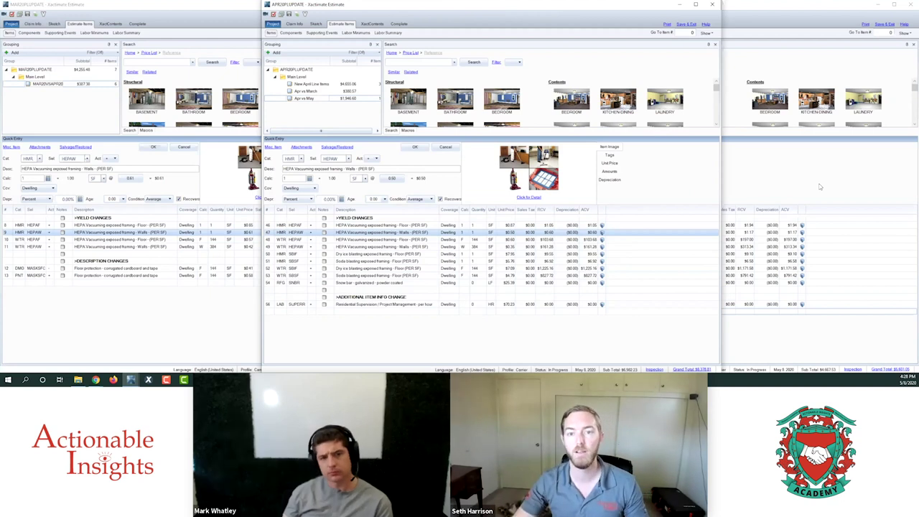
click(819, 187)
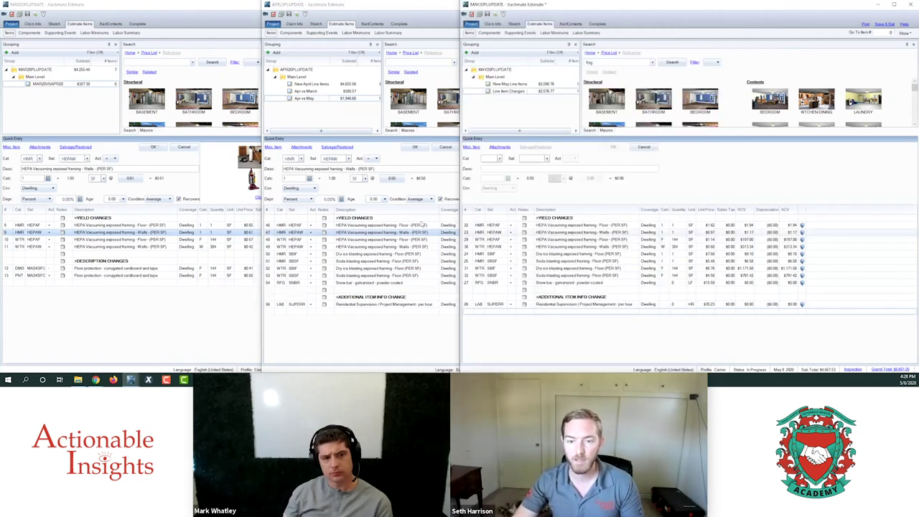
click(475, 235)
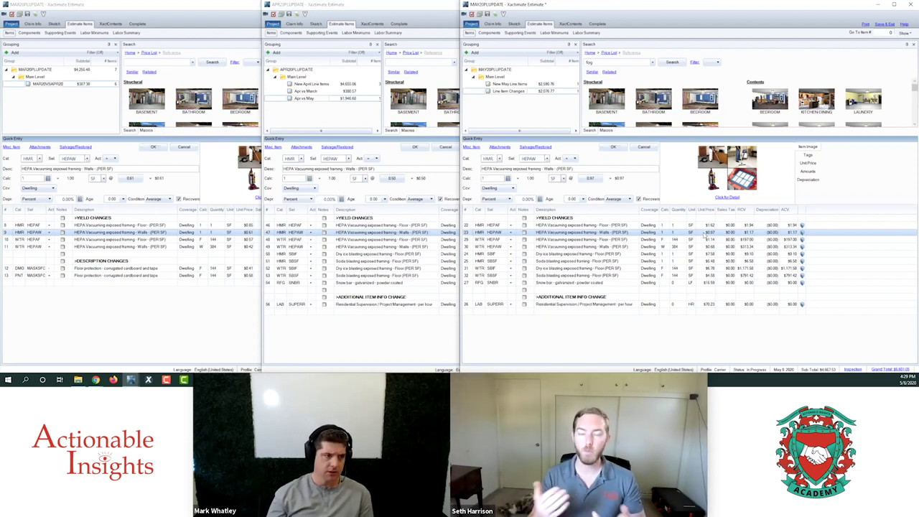
Step: Show the changes page beside March and highlight WTRHEPAF's 'Modified labor component yield in (+)' note
key(alt+Tab)
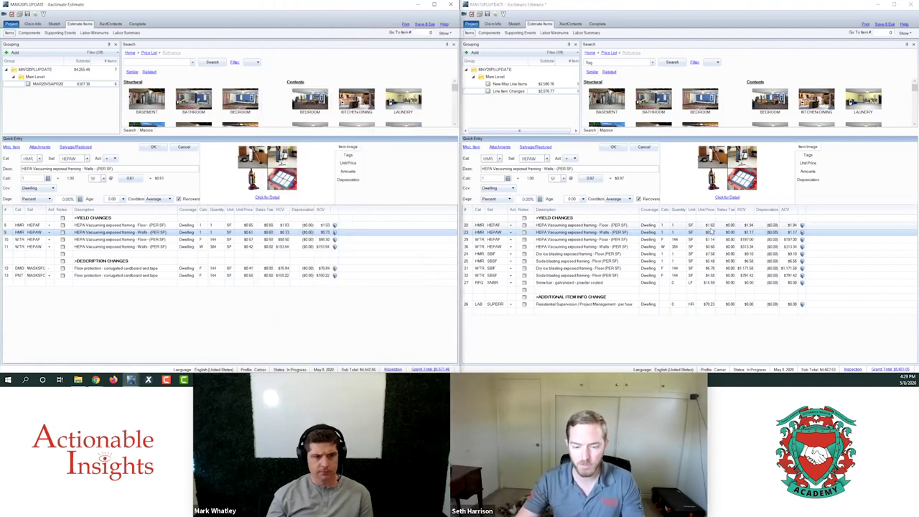
key(alt+Tab)
click(614, 255)
drag(602, 255, 673, 254)
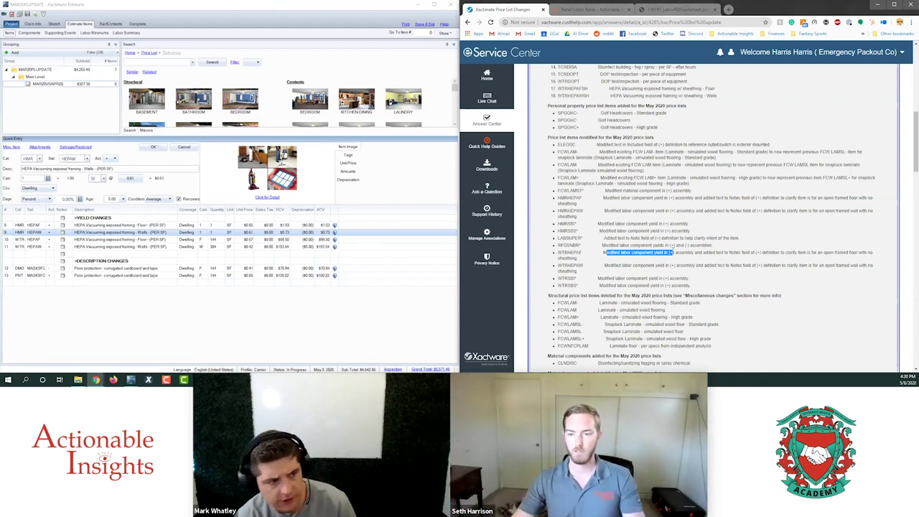
Step: Snap APR20PLUPDATE to the left half, leaving MAY20PLUPDATE on the right
key(alt+Tab)
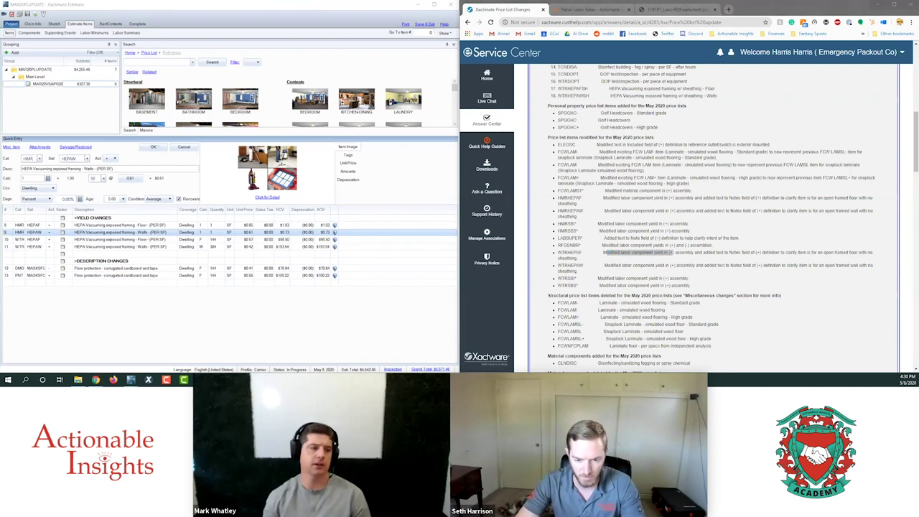
key(alt+Tab)
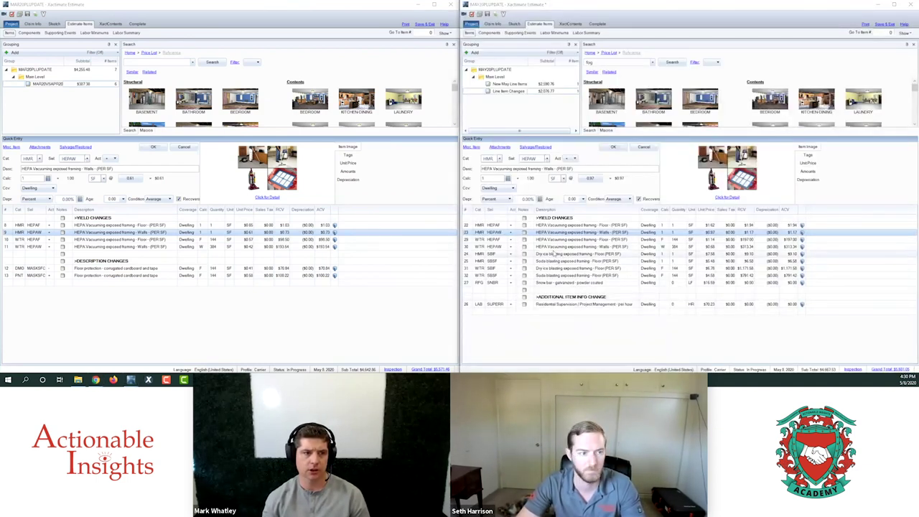
key(alt+Tab)
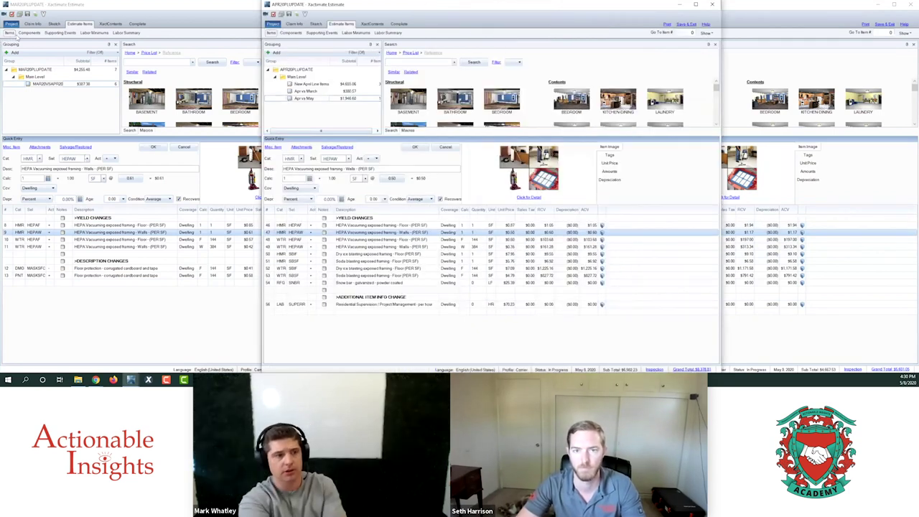
drag(558, 12, 2, 14)
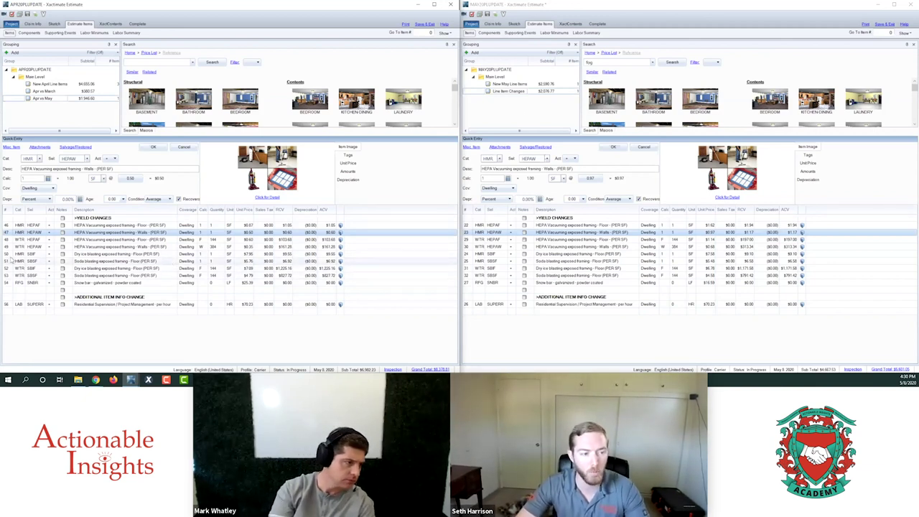
Step: Select the four blasting items: rows 50–53 in April and rows 24–27 in May
click(11, 254)
shift+click(7, 276)
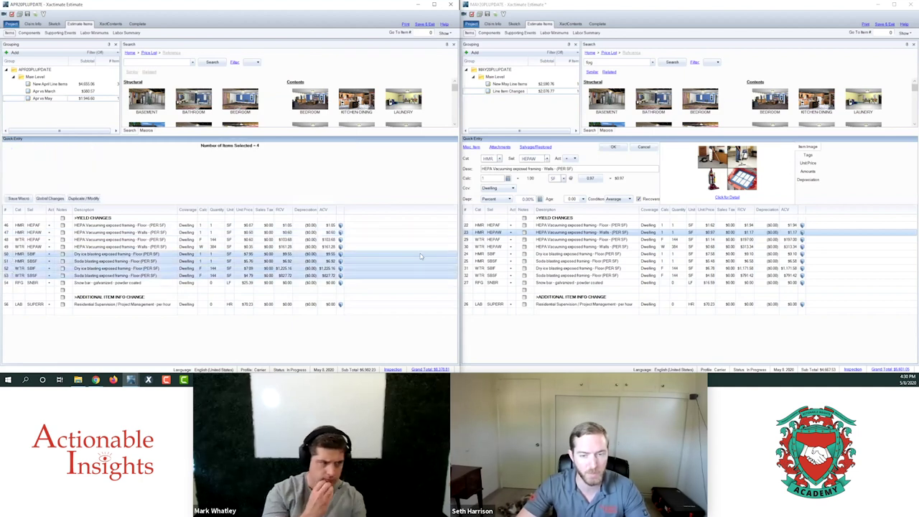
click(481, 254)
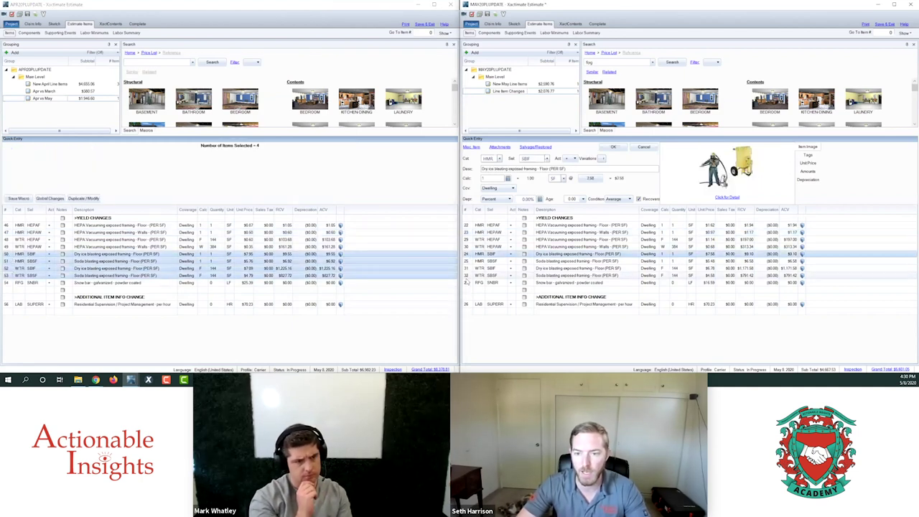
shift+click(484, 275)
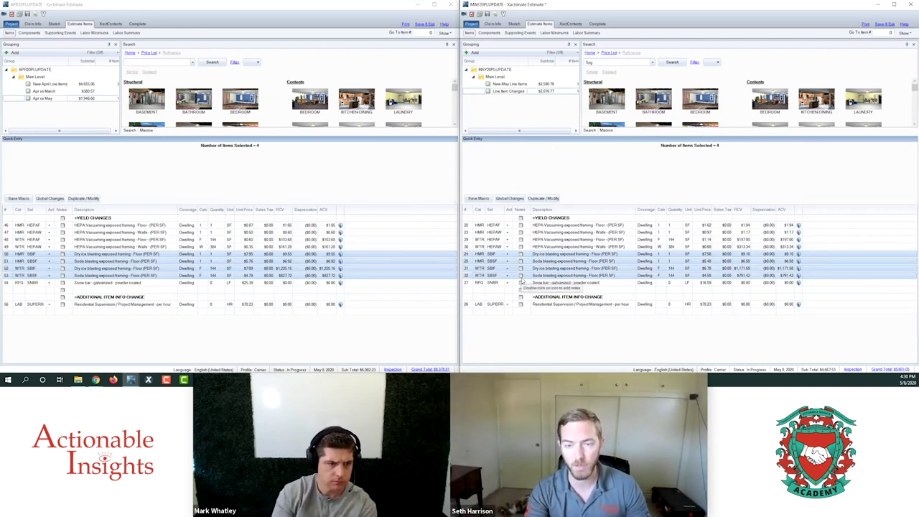
Step: Check April's New April Line Items and Apr vs May groups, then reselect rows 50–53
click(42, 86)
click(41, 85)
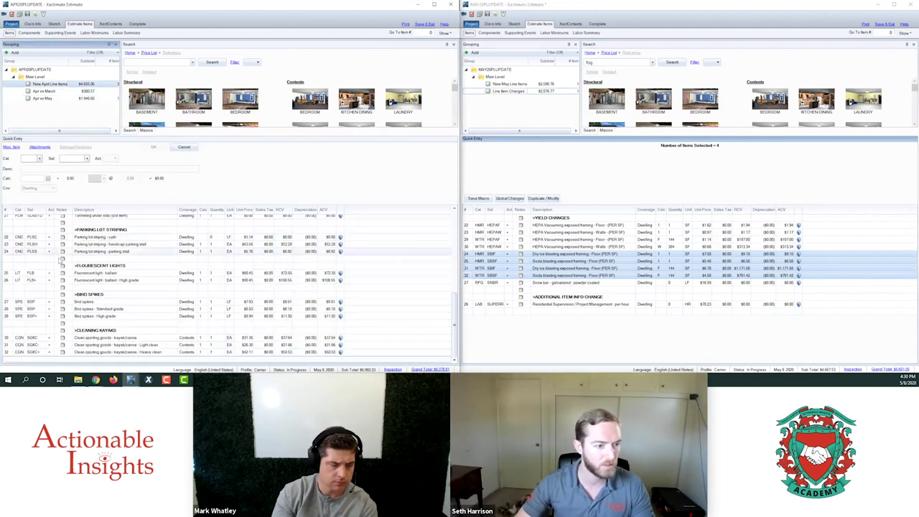
scroll(65, 266, up, 5)
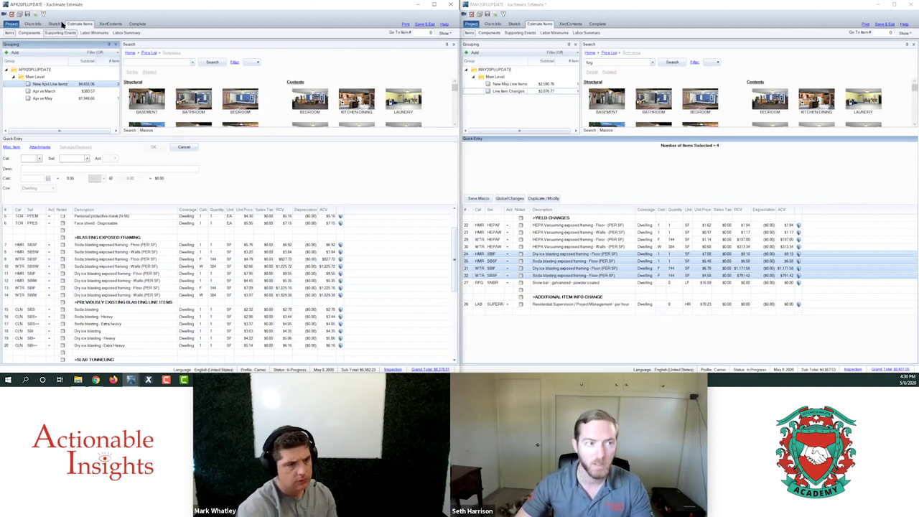
click(44, 98)
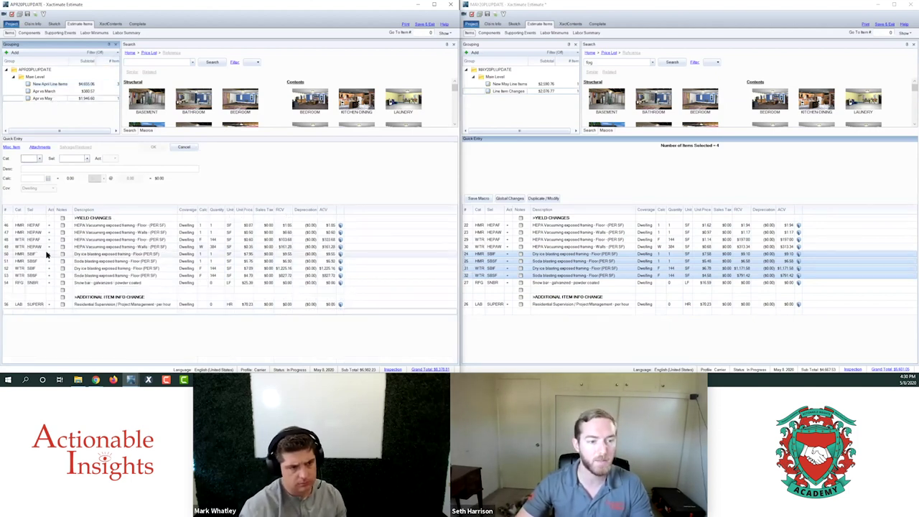
click(150, 254)
shift+click(150, 275)
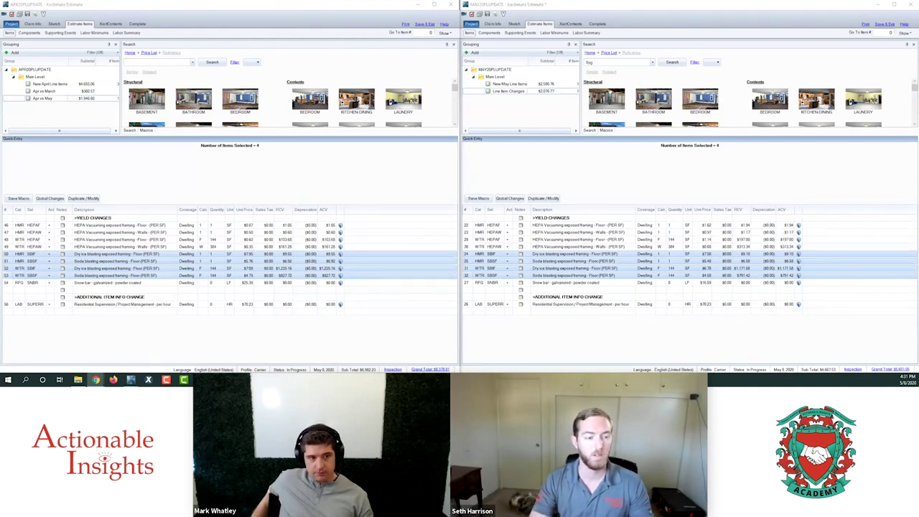
Step: Load April's Snow bar - galvanized - powder coated item and mark the RFGSNBR* change note
click(28, 282)
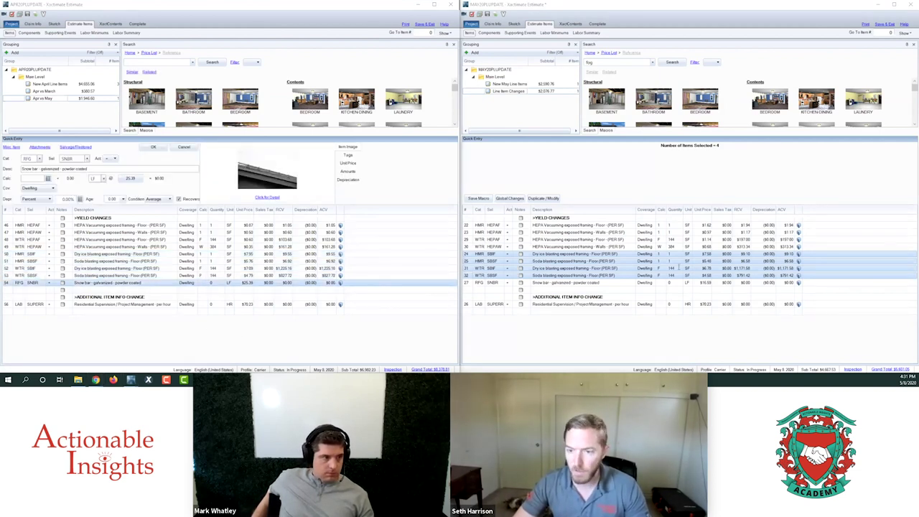
key(alt+Tab)
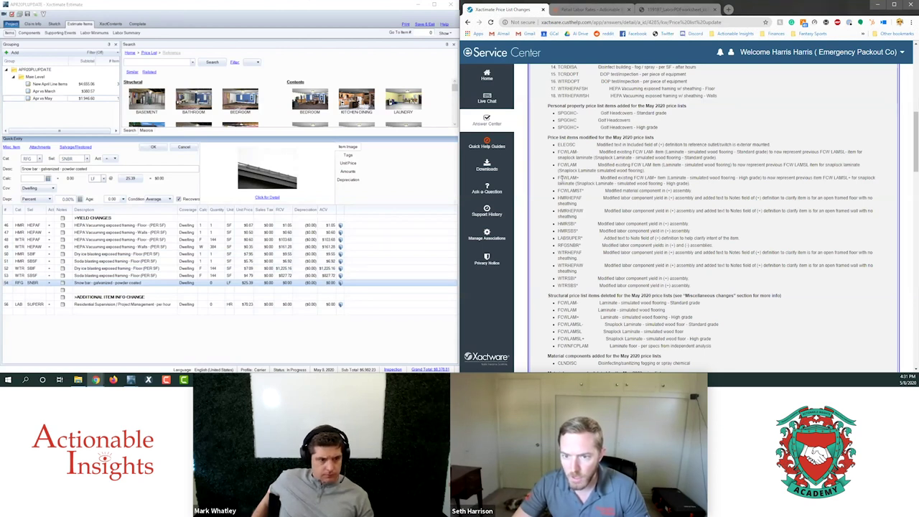
drag(557, 245, 714, 246)
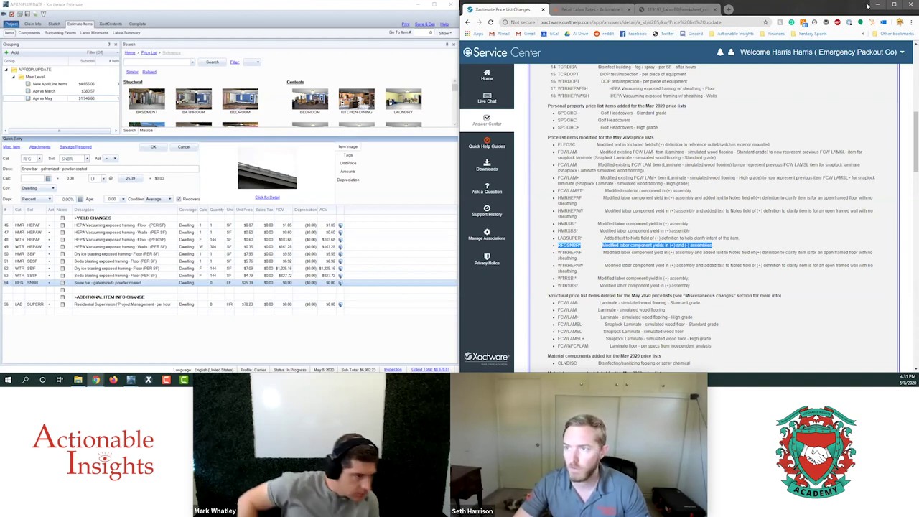
click(50, 290)
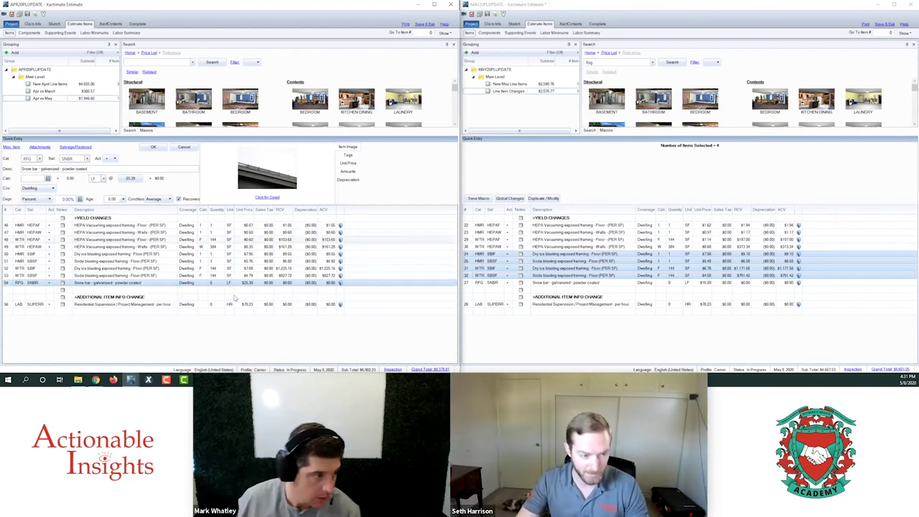
Step: Select the LAB SUPERR row and mark the LABSUPER entry in the change report
click(18, 304)
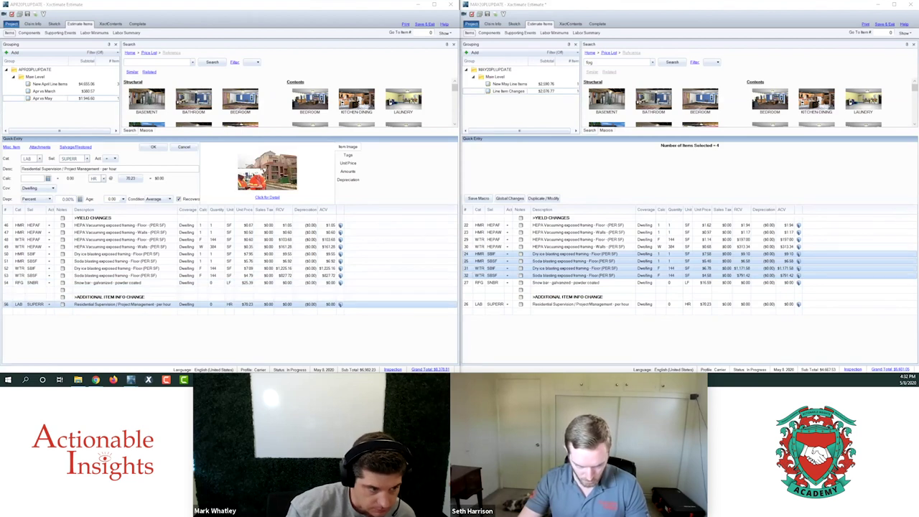
key(alt+Tab)
click(688, 230)
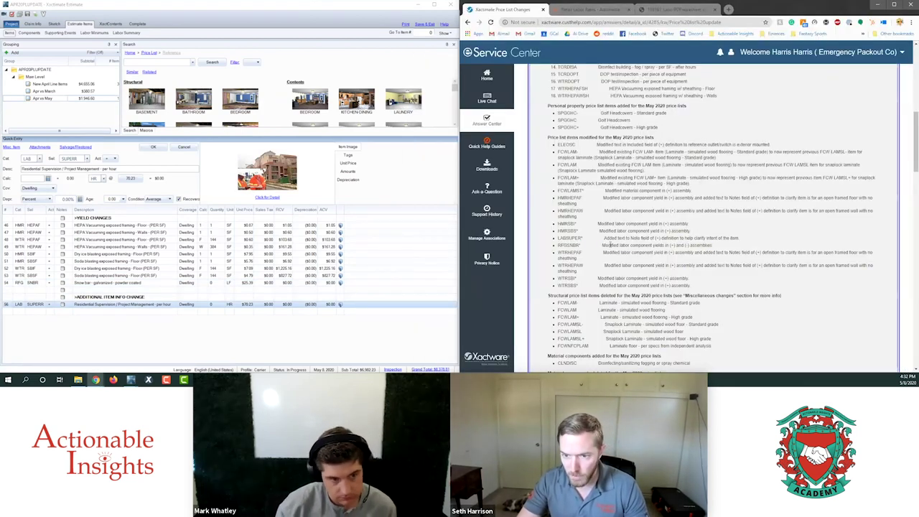
double_click(567, 238)
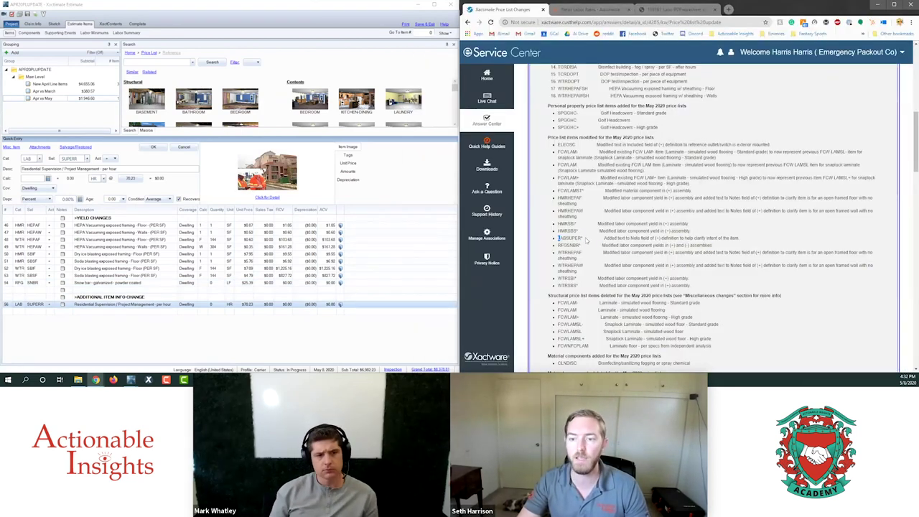
double_click(583, 239)
click(582, 237)
double_click(581, 236)
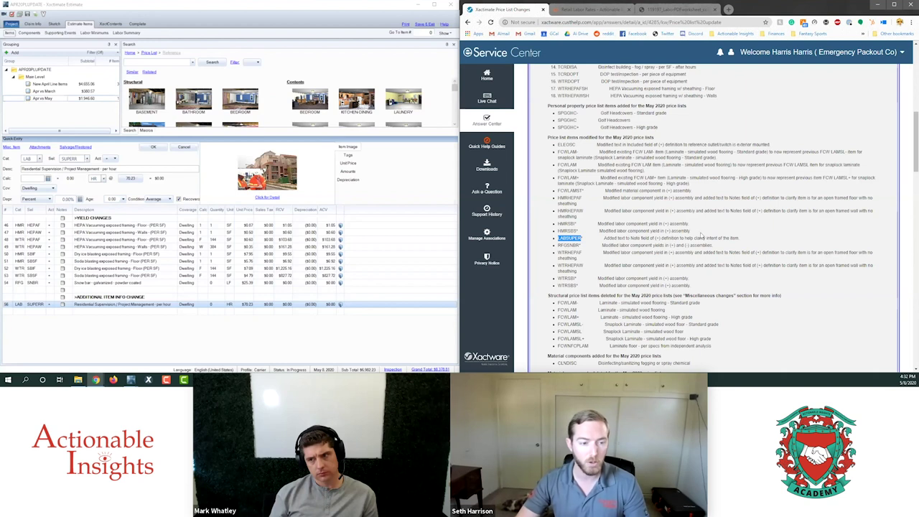
Step: Open LABSUPER's full Item Information definition in the April estimate
click(273, 179)
click(273, 180)
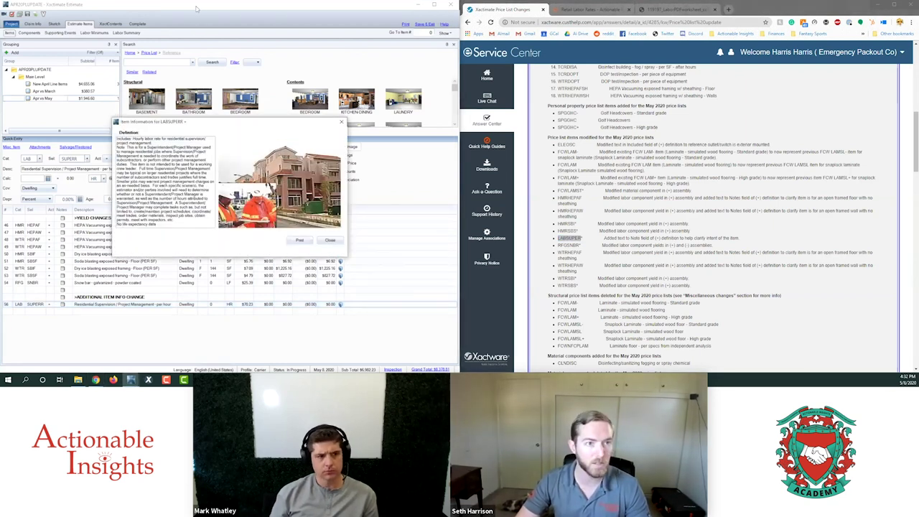
key(alt+Tab)
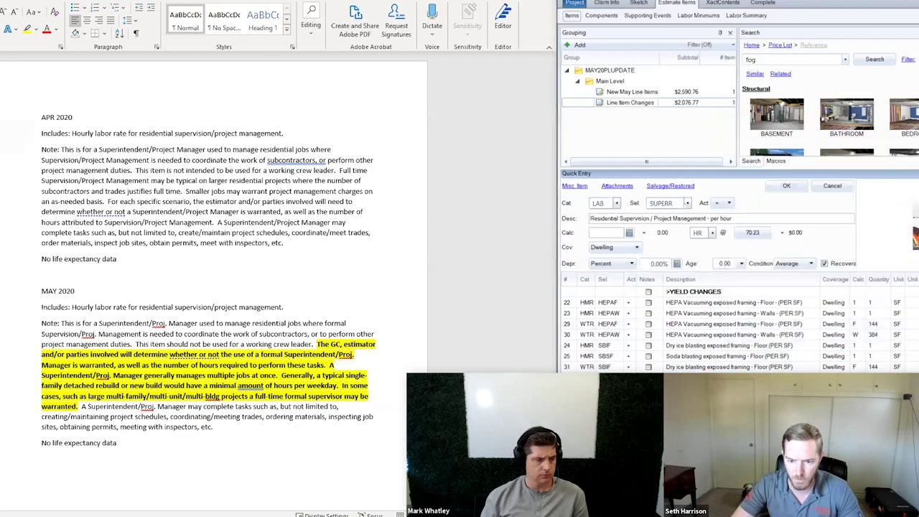
key(alt+Tab)
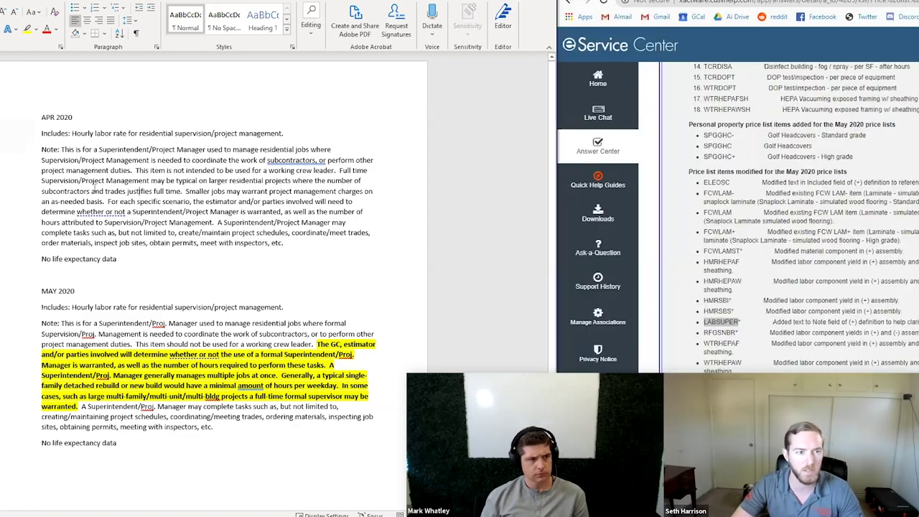
drag(41, 134, 157, 264)
click(154, 260)
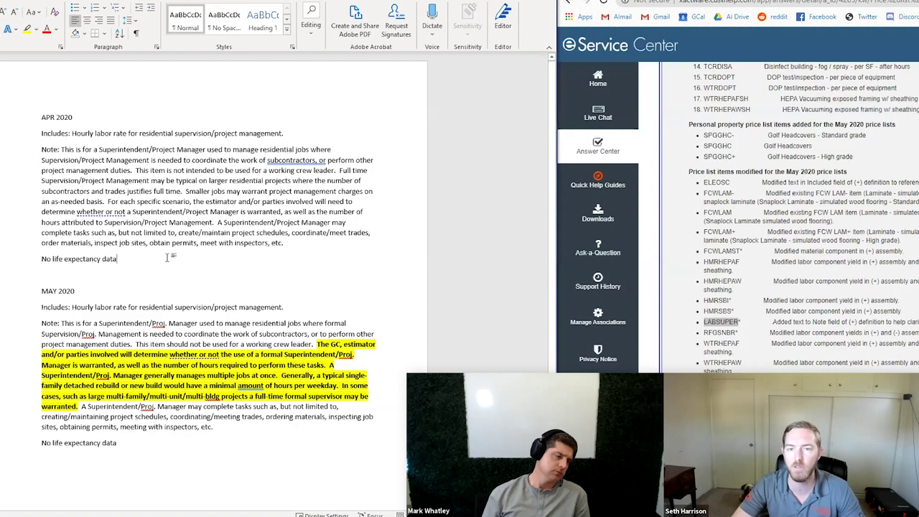
drag(40, 293, 141, 345)
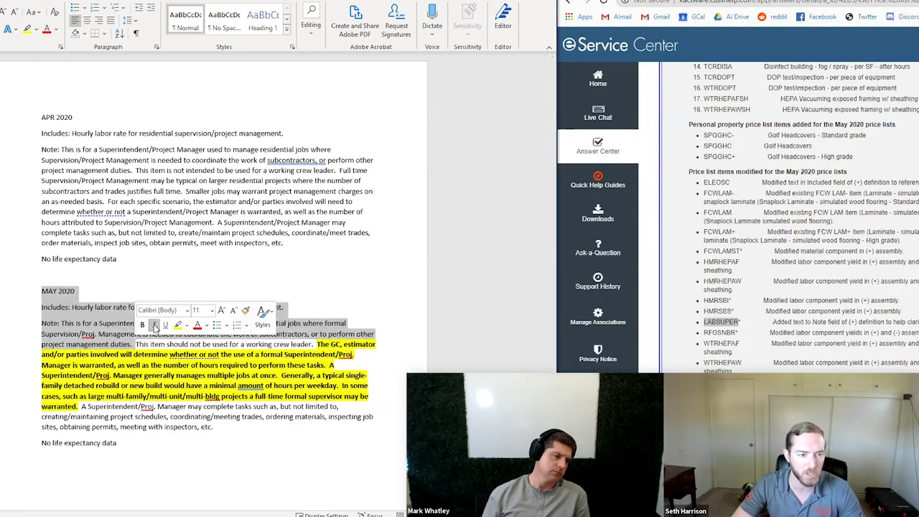
click(157, 264)
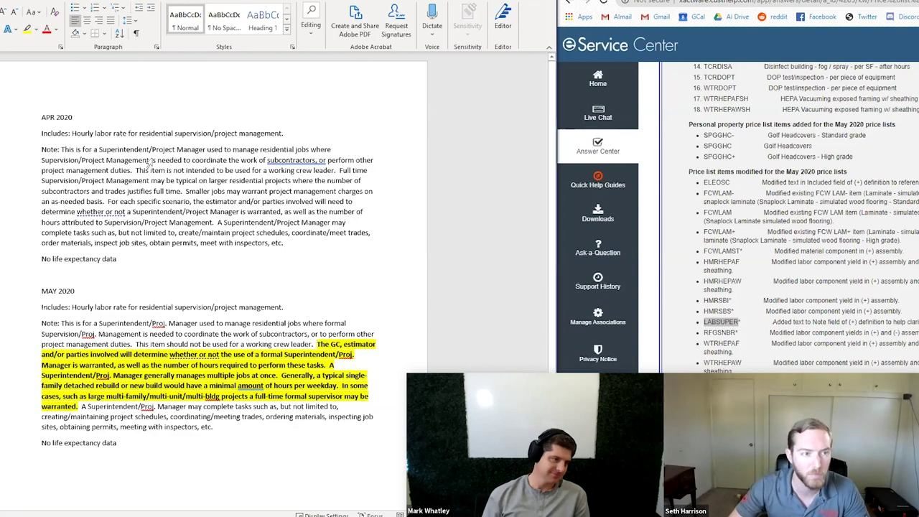
drag(61, 150, 334, 171)
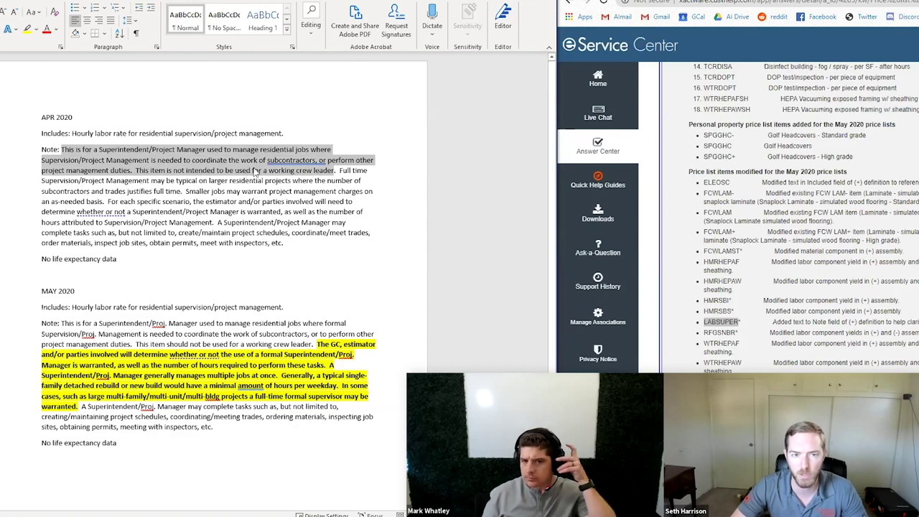
click(290, 330)
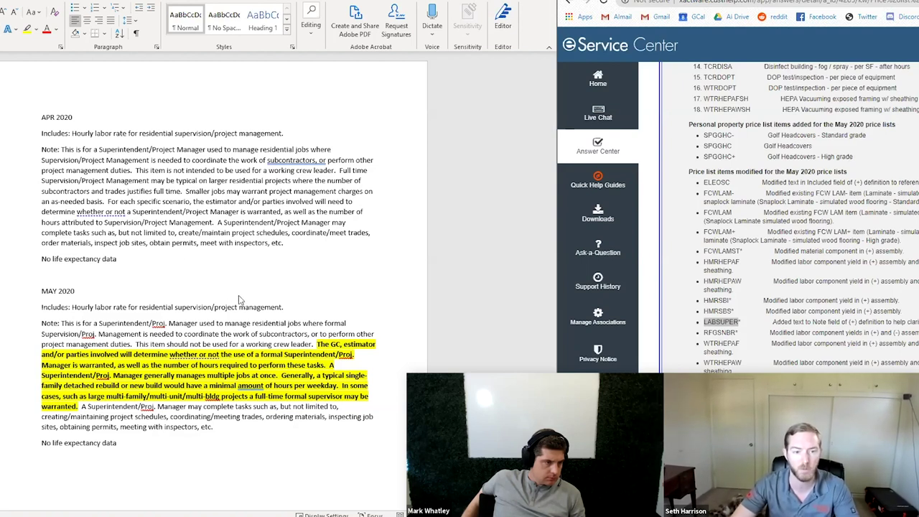
click(218, 425)
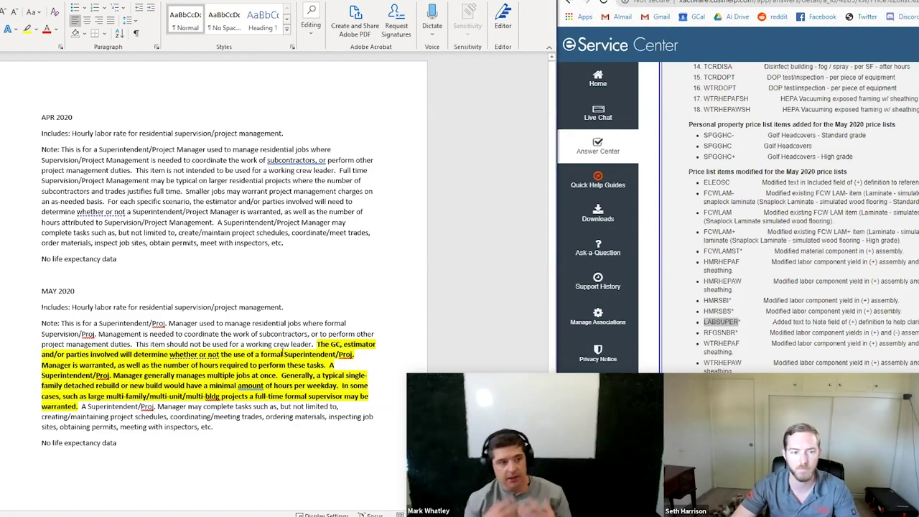
click(229, 426)
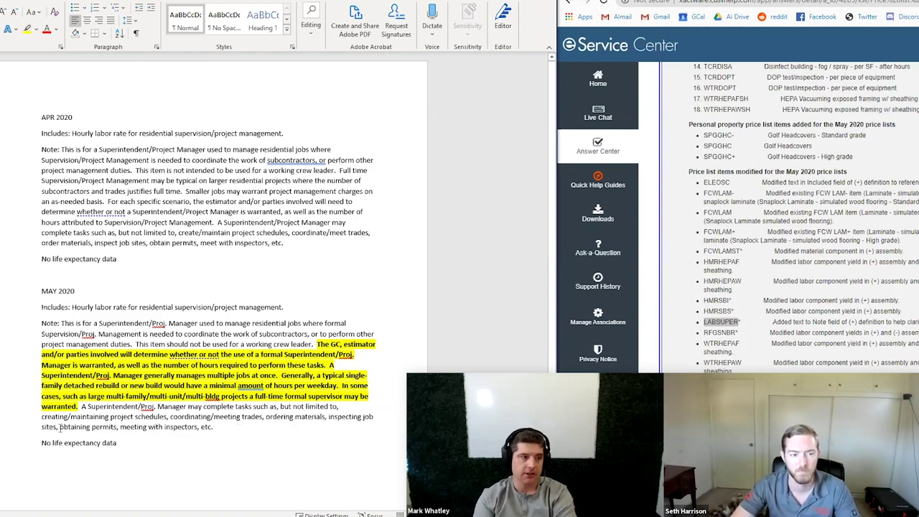
drag(58, 427, 258, 391)
click(249, 423)
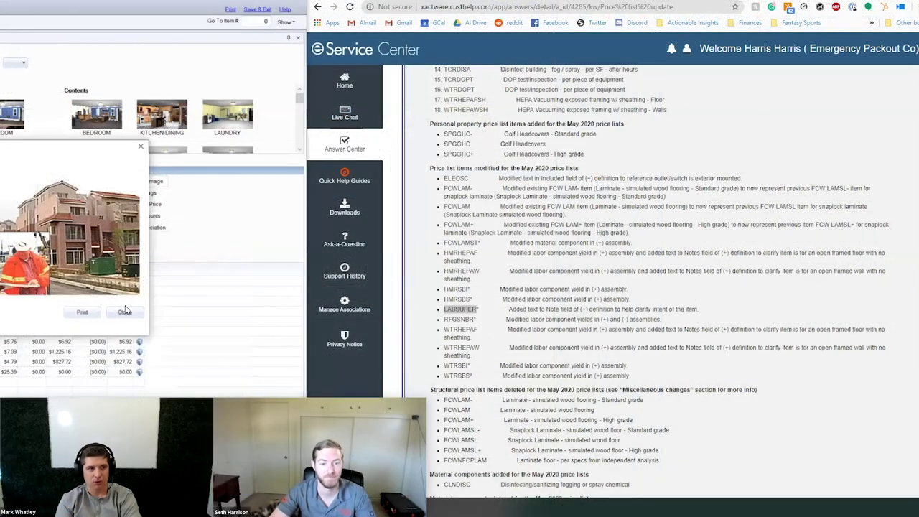
Step: Close the enlarged item image preview
click(124, 312)
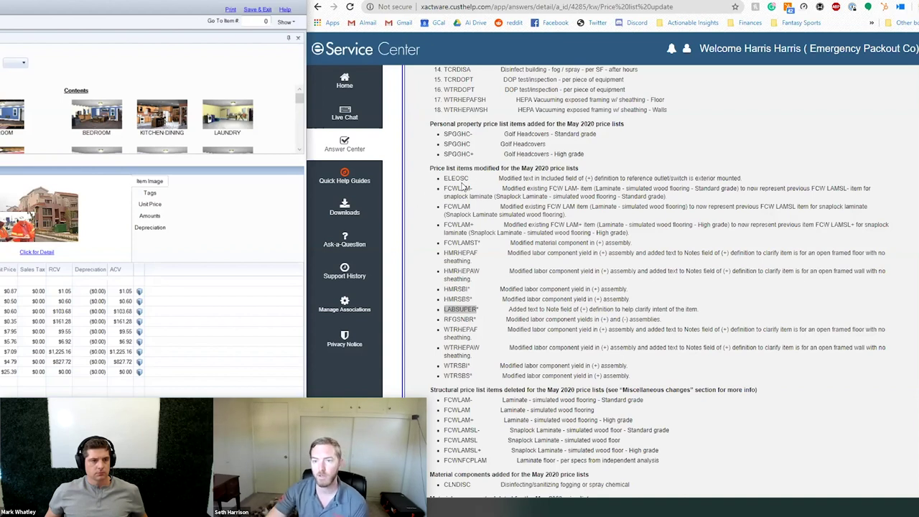
Step: Highlight the modified FCWLAM- entry and the deleted laminate flooring items while reading down
click(463, 185)
drag(445, 185, 678, 198)
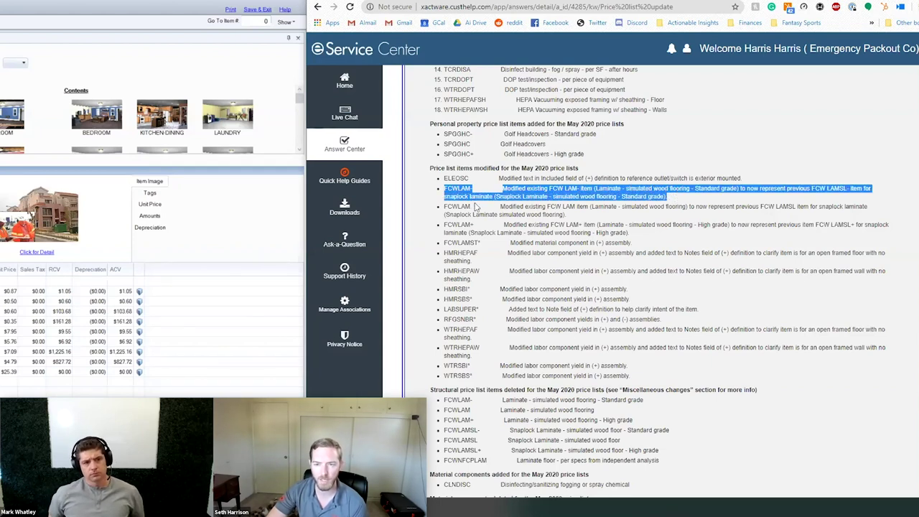
scroll(467, 201, down, 5)
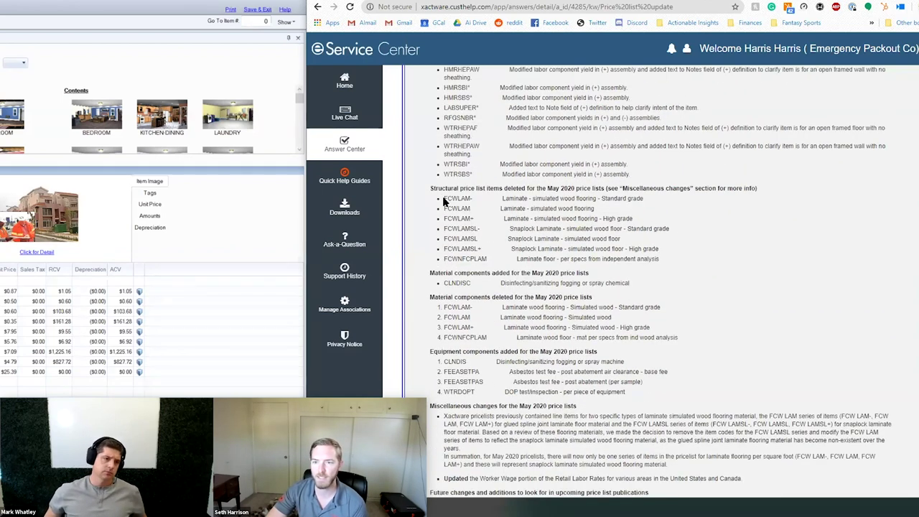
drag(457, 202, 680, 262)
click(678, 260)
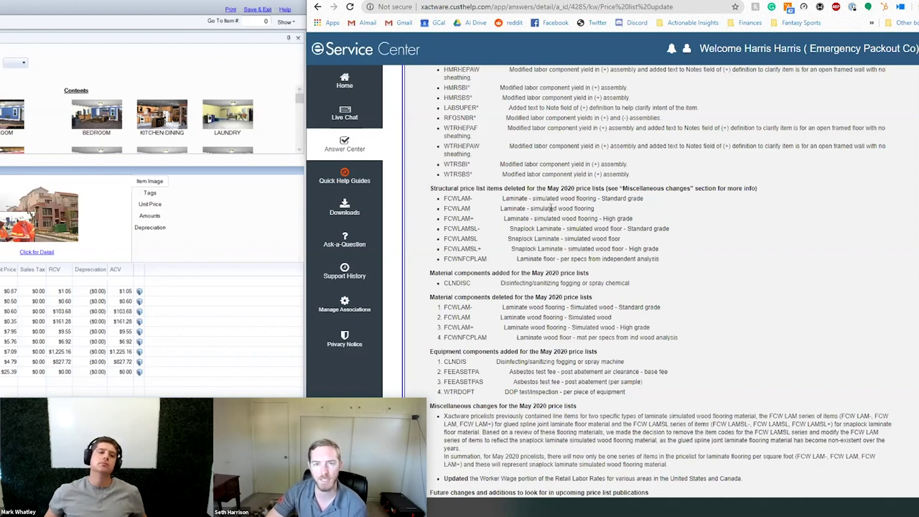
scroll(563, 198, down, 1)
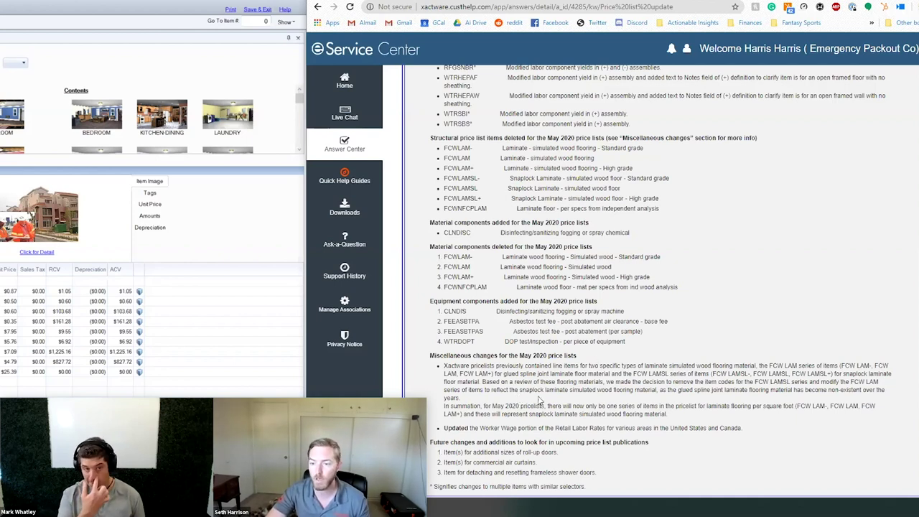
drag(547, 406, 683, 417)
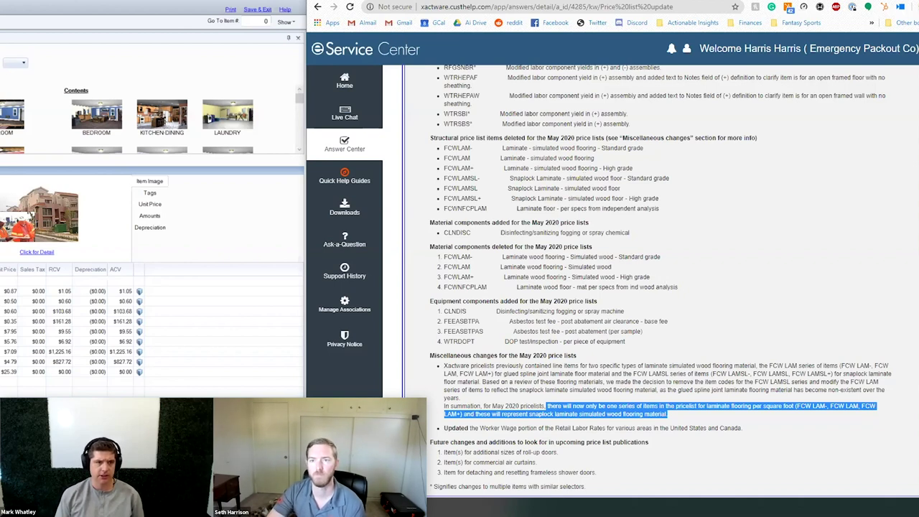
click(457, 428)
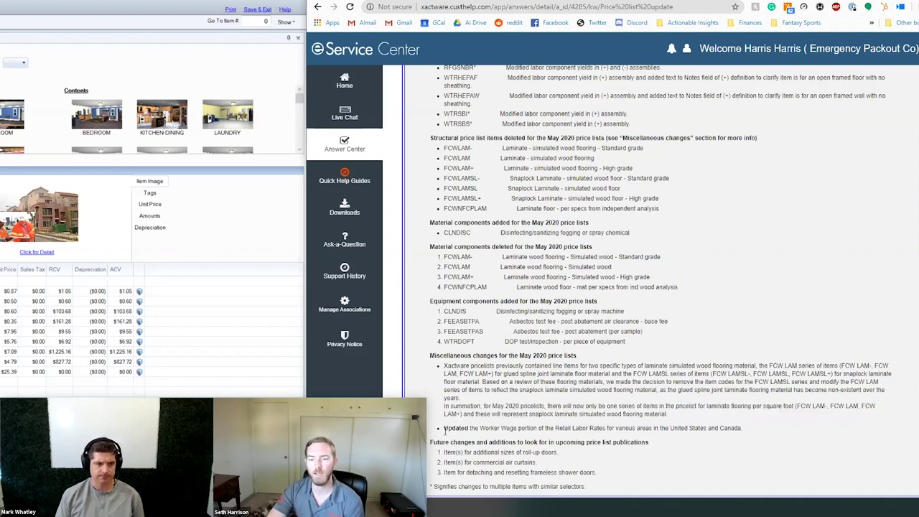
drag(495, 415, 750, 426)
click(749, 427)
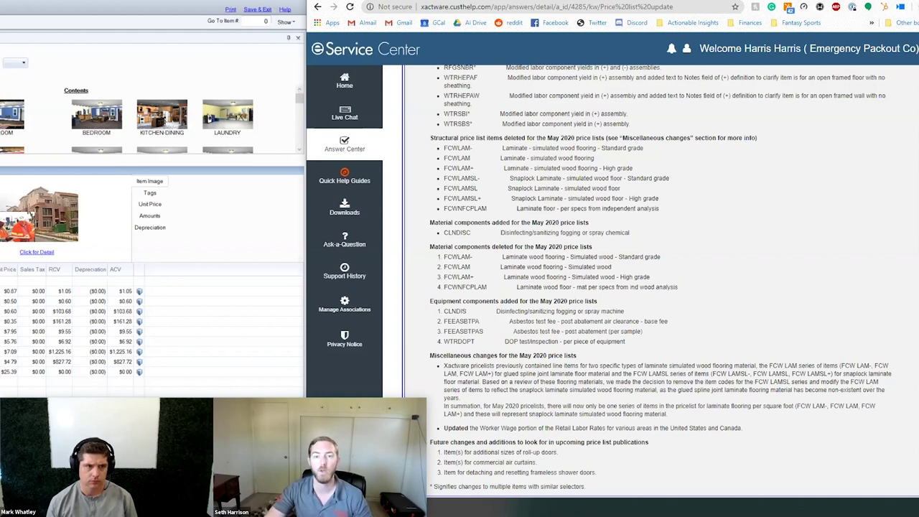
Step: Open the Retail Labor Rates Worksheet PDF from Actionable Insights' Retail Labor Rates page
click(483, 3)
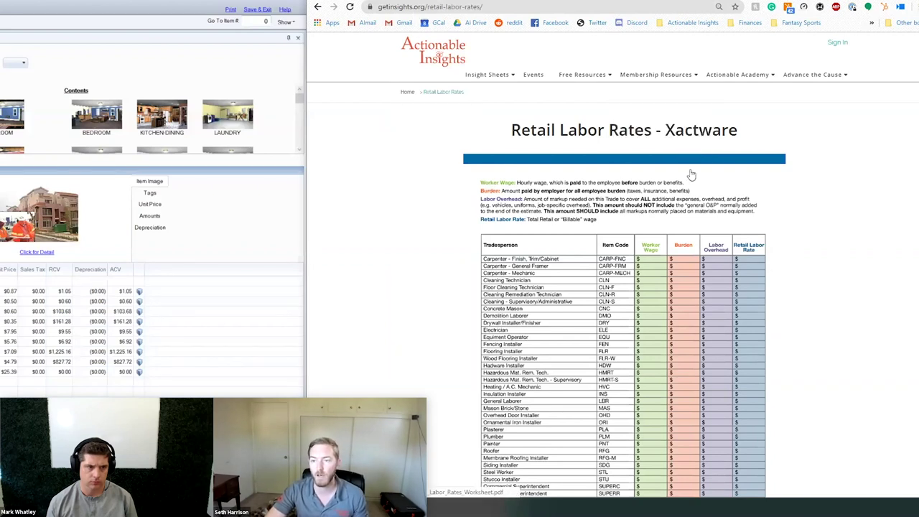
scroll(749, 183, down, 1)
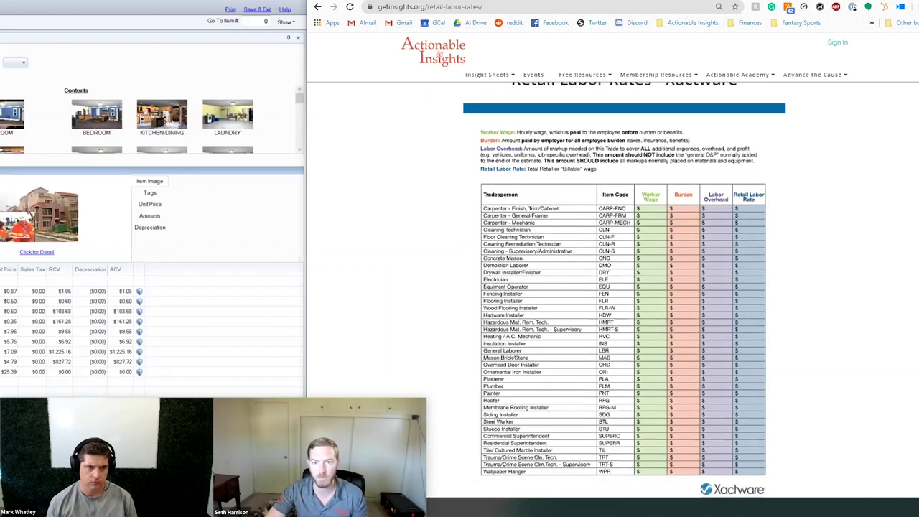
scroll(626, 251, down, 4)
click(522, 402)
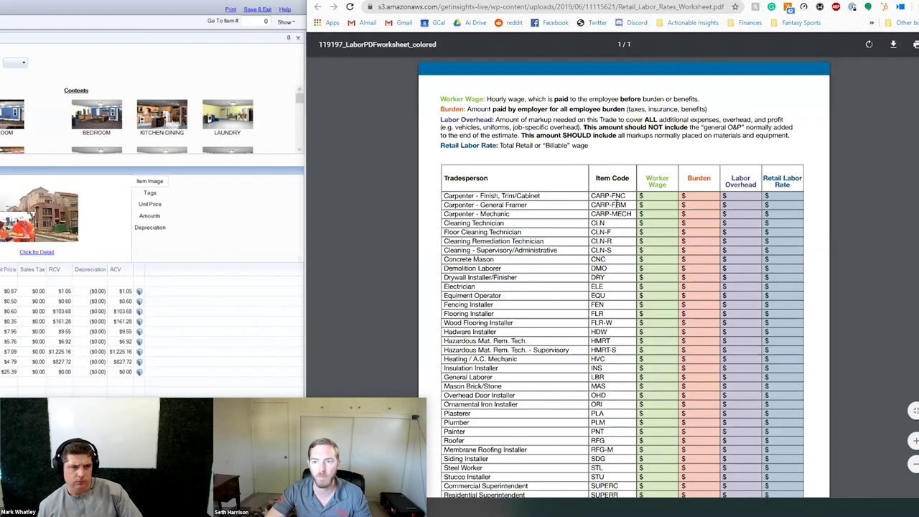
scroll(616, 205, down, 2)
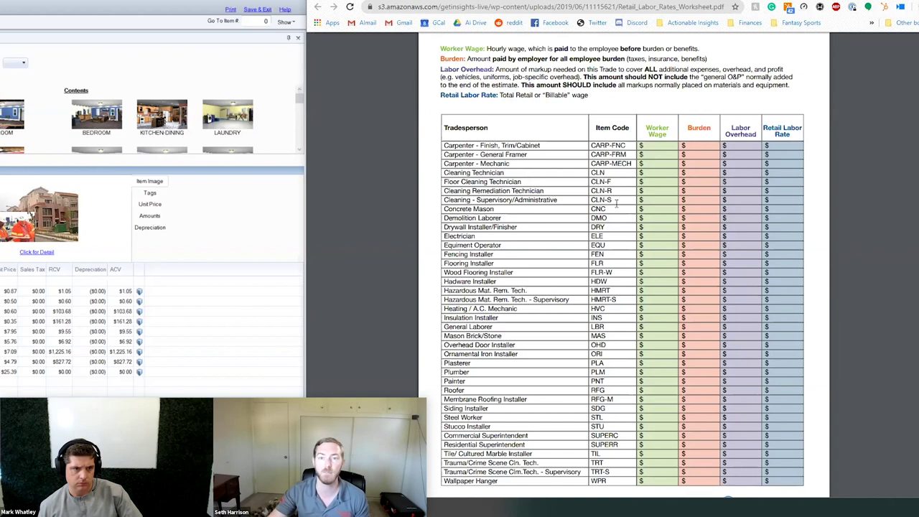
Step: Highlight the May 2020 note on updated Worker Wage rates and compare it with the worksheet PDF
key(ctrl+w)
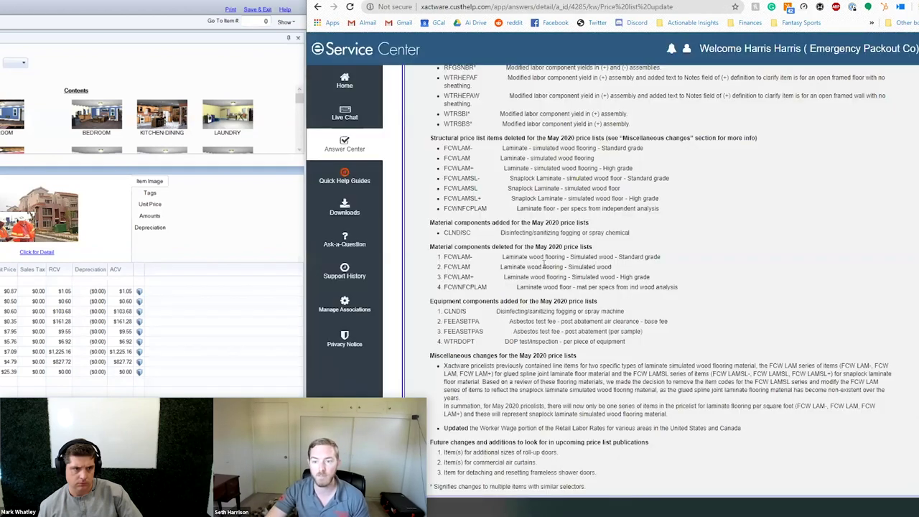
drag(443, 428, 760, 429)
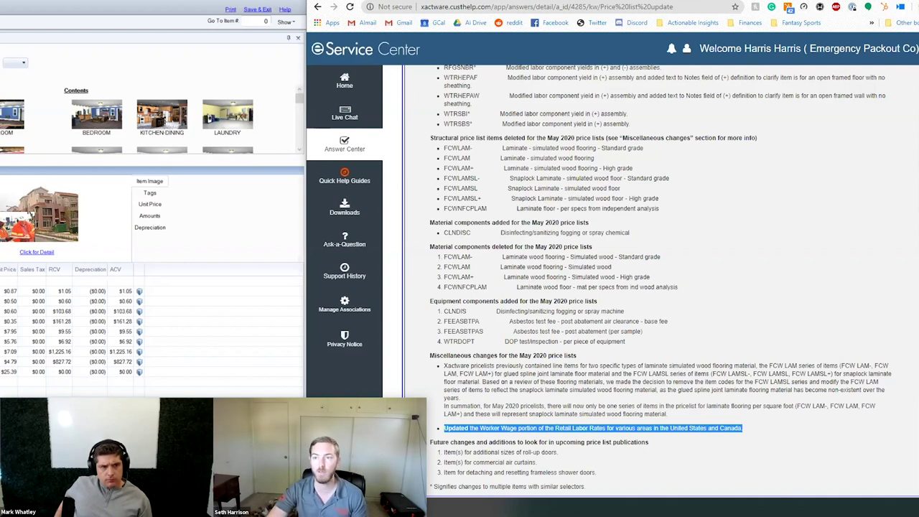
key(ctrl+Tab)
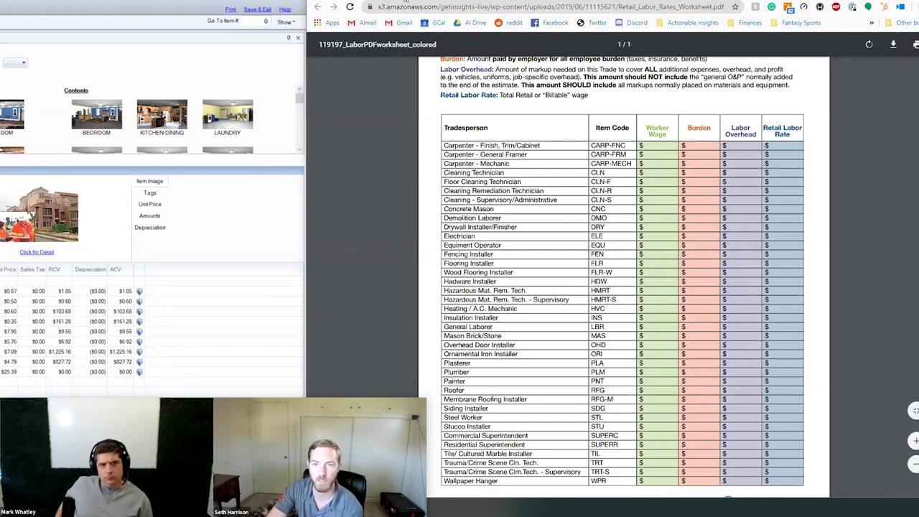
click(405, 3)
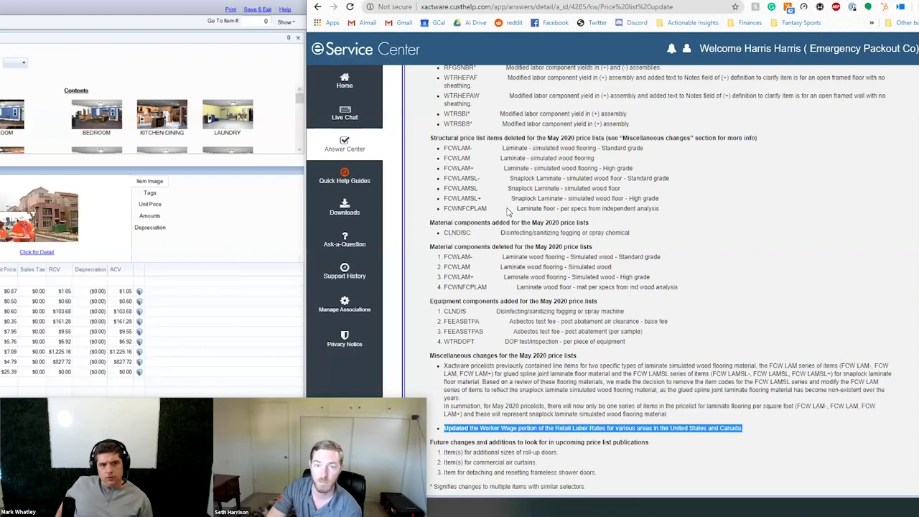
scroll(525, 212, down, 1)
scroll(539, 213, up, 1)
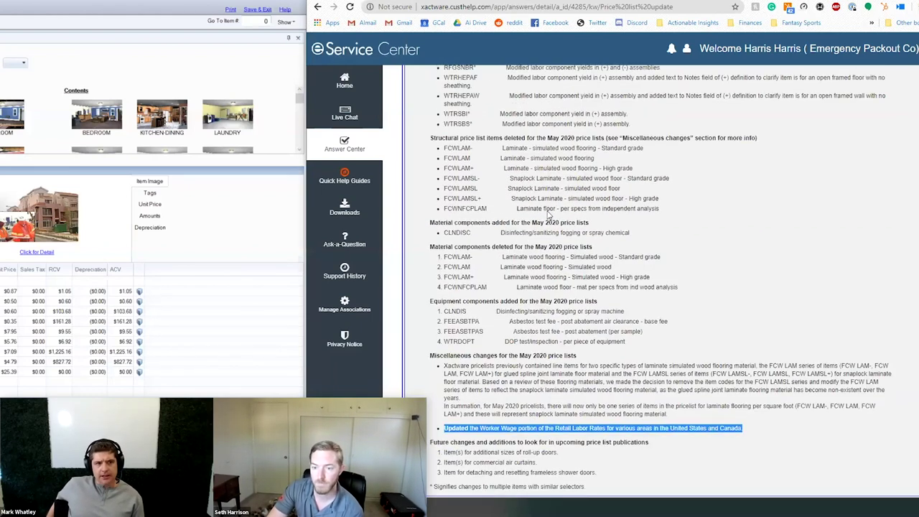